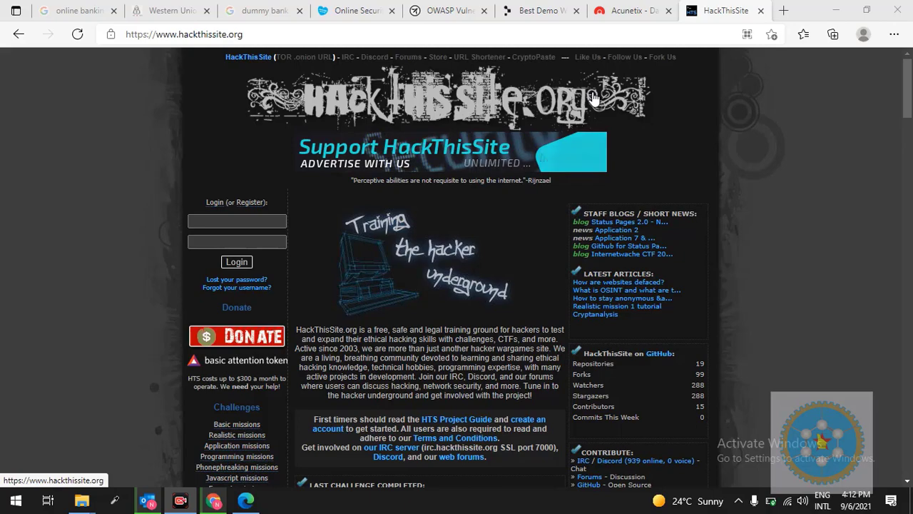
- Examine the HackThisSite home page and its web address as the site to scan
scroll(592, 98, down, 2)
scroll(592, 99, down, 5)
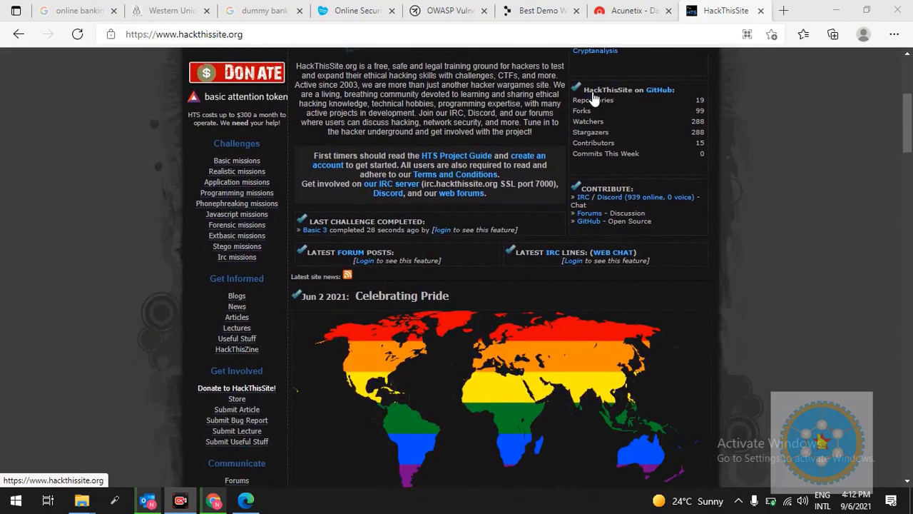
scroll(594, 99, up, 7)
click(256, 31)
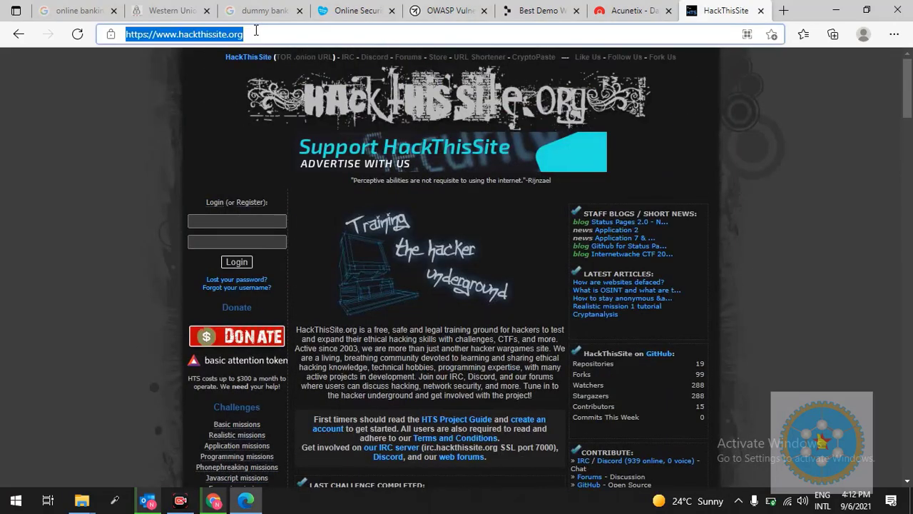
click(256, 31)
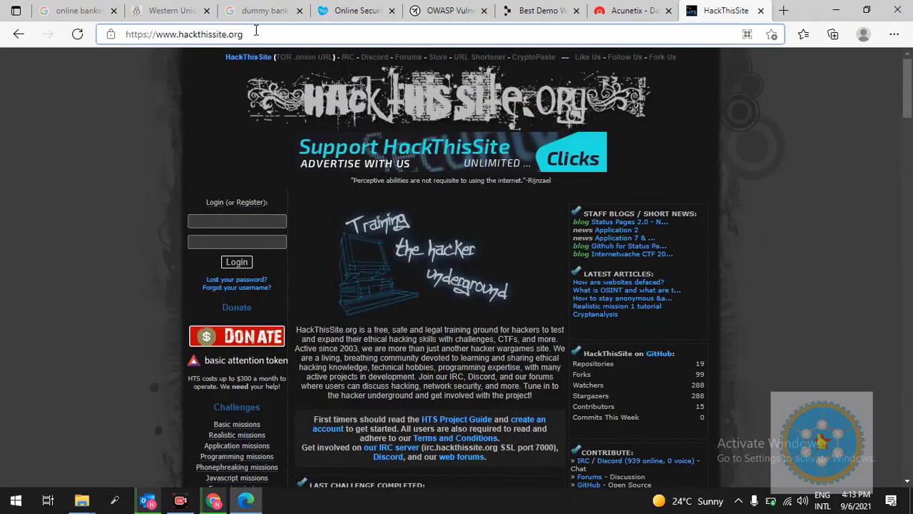
drag(257, 31, 106, 34)
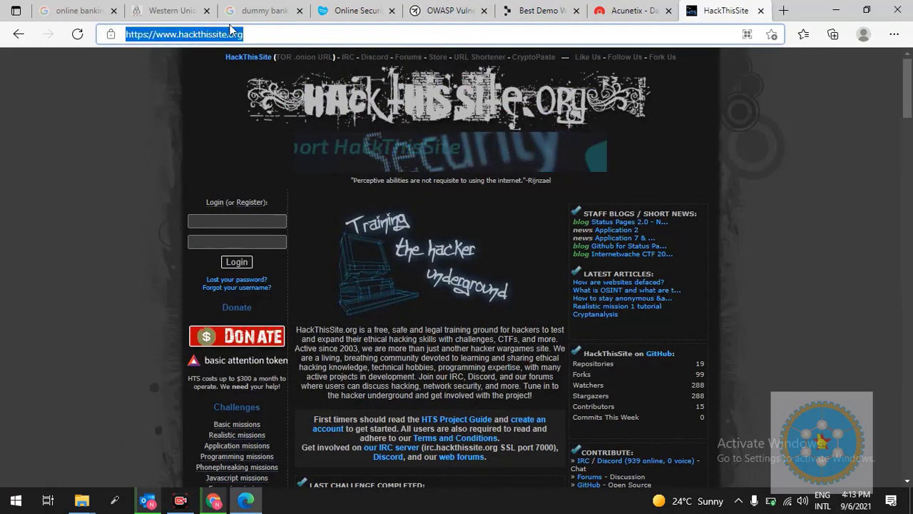
click(251, 33)
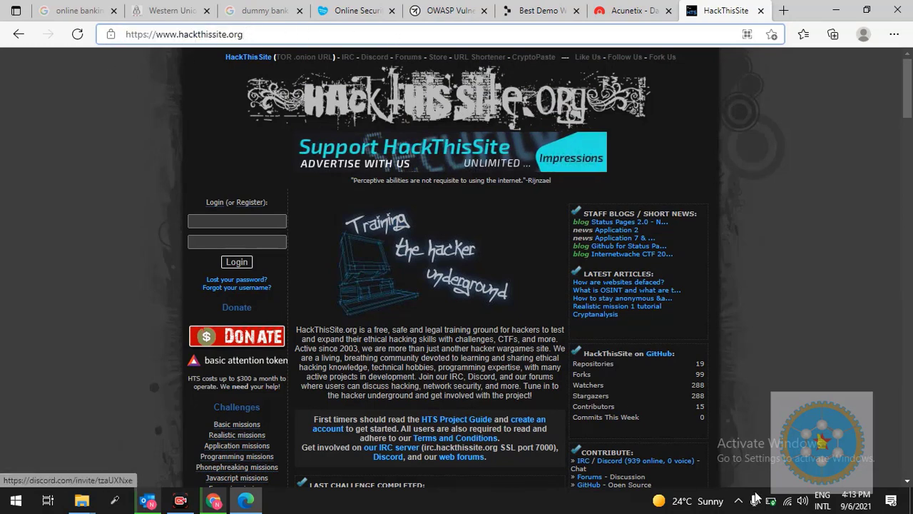
scroll(407, 271, down, 1)
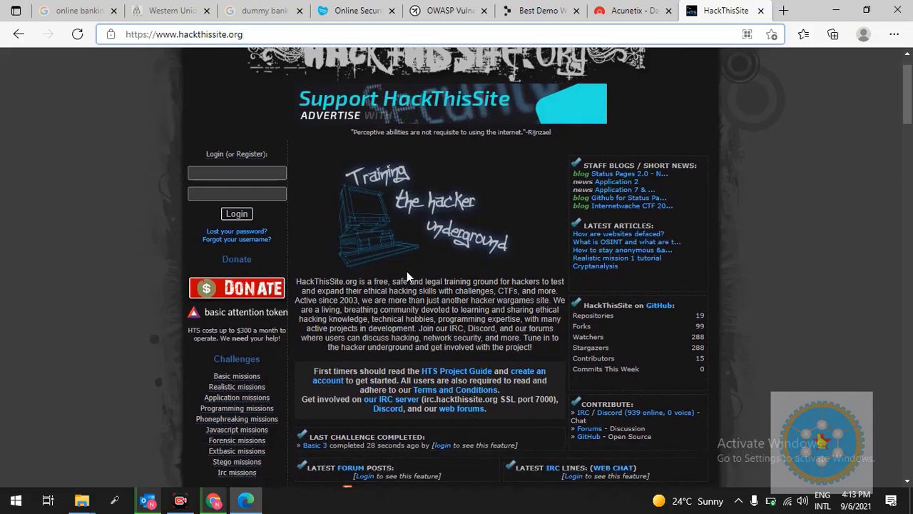
scroll(407, 271, down, 1)
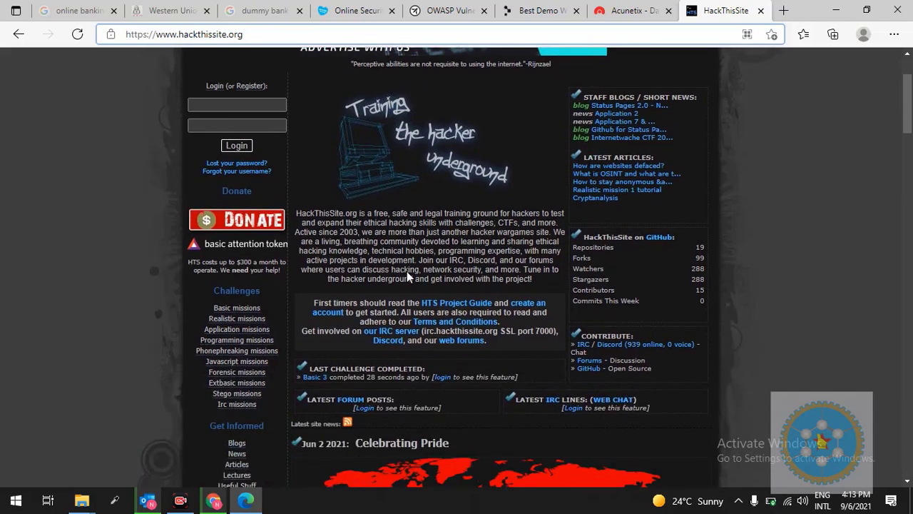
- Switch to Acunetix, review the dashboard and return to the list of targets
click(255, 35)
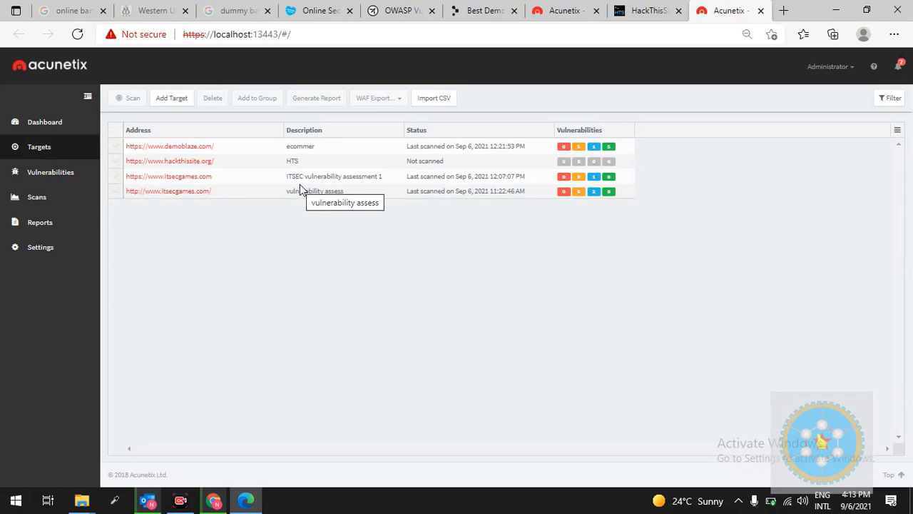
click(44, 122)
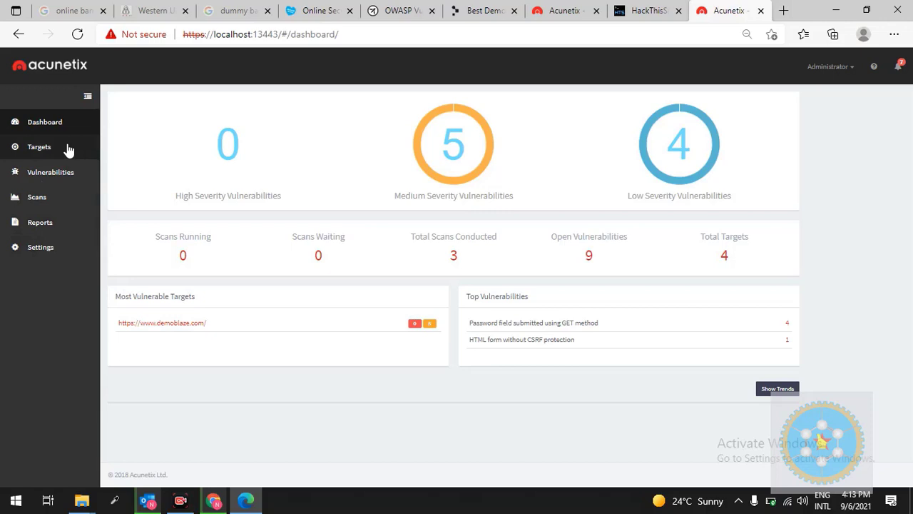
click(48, 153)
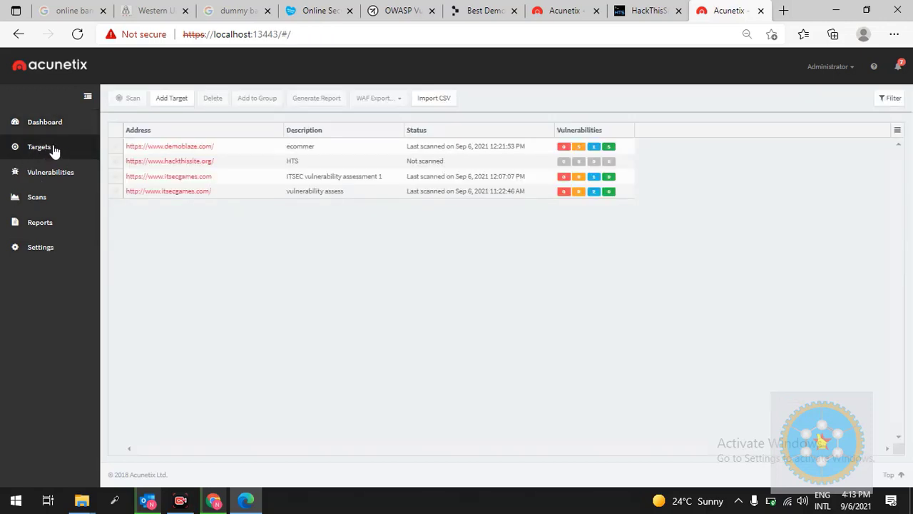
click(171, 102)
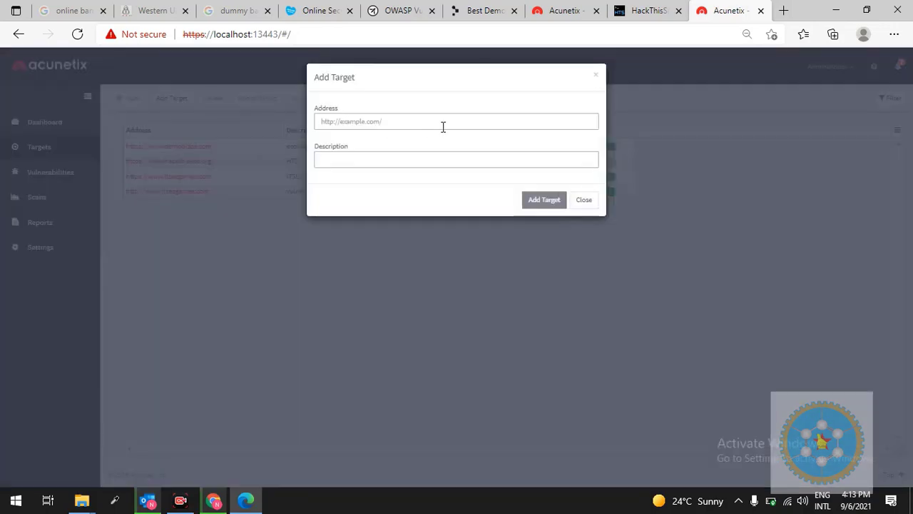
click(405, 126)
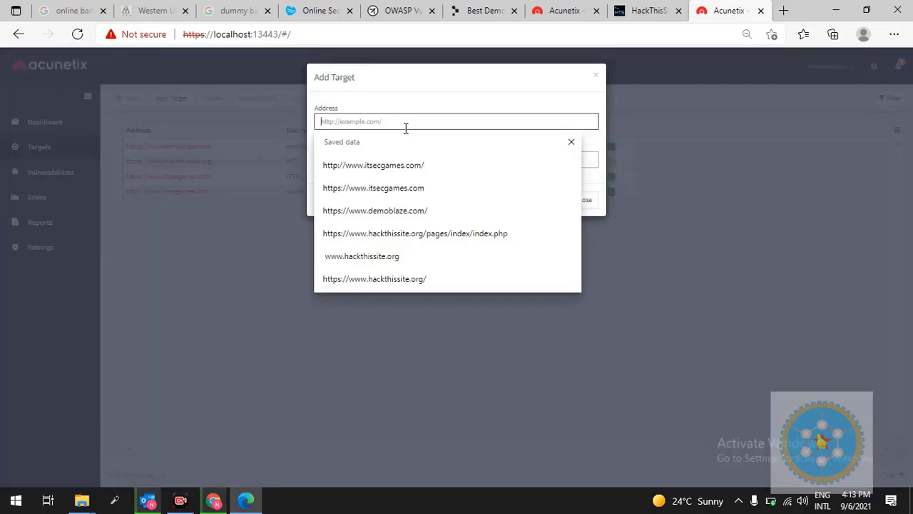
click(412, 278)
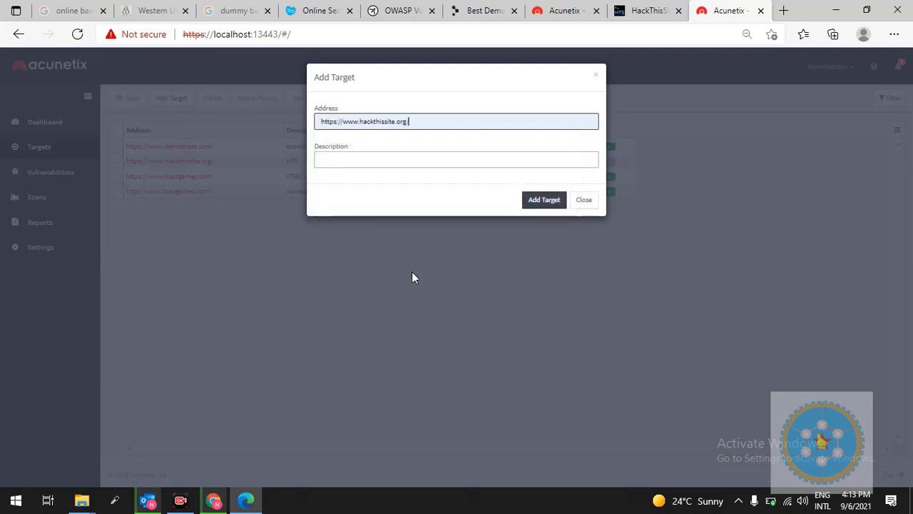
- Describe the new target as "HackThisSite 01" and add it to the targets
click(418, 161)
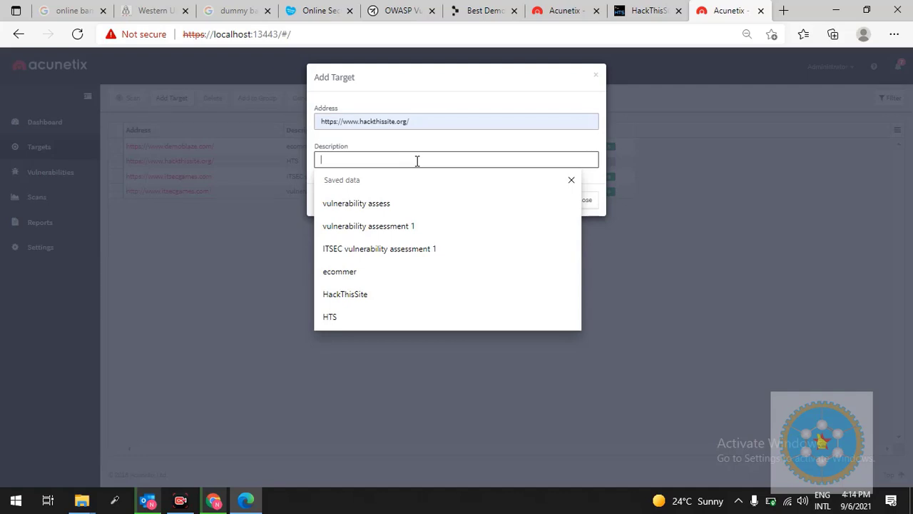
text(Ha)
key(Down)
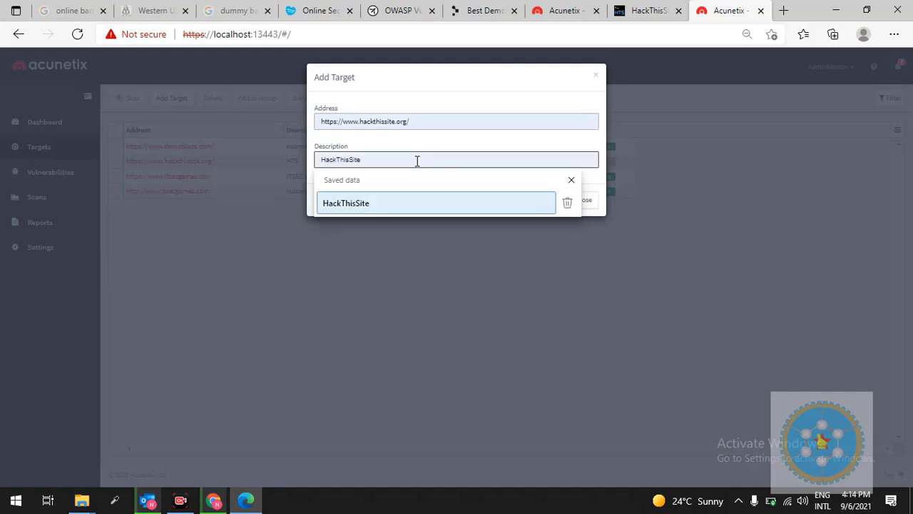
key(Escape)
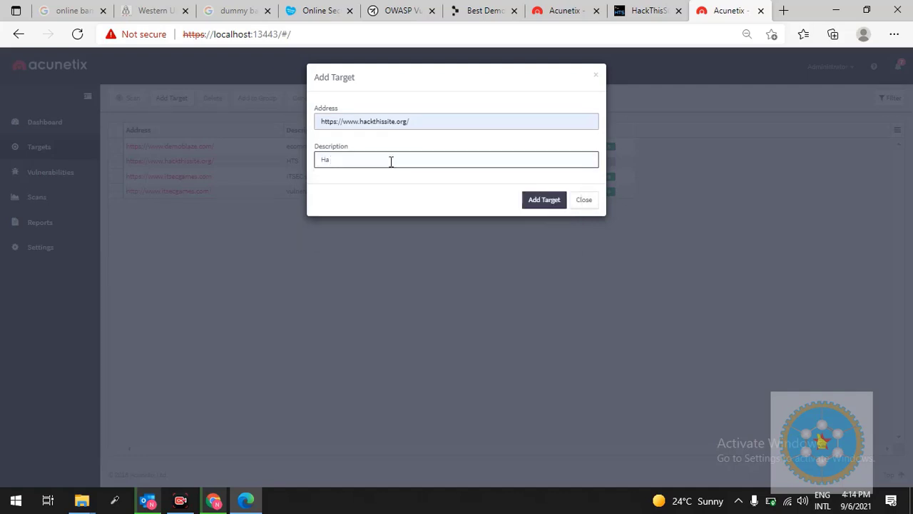
text(ckThis)
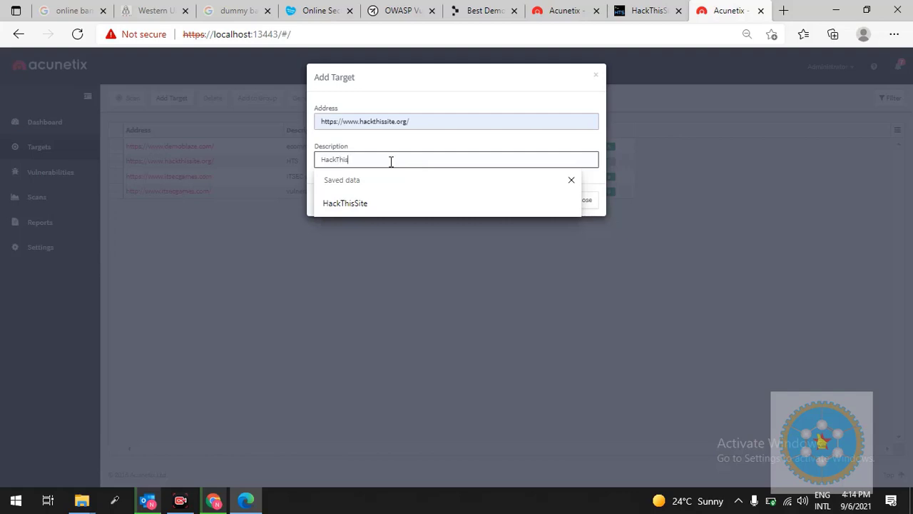
click(390, 204)
text(r)
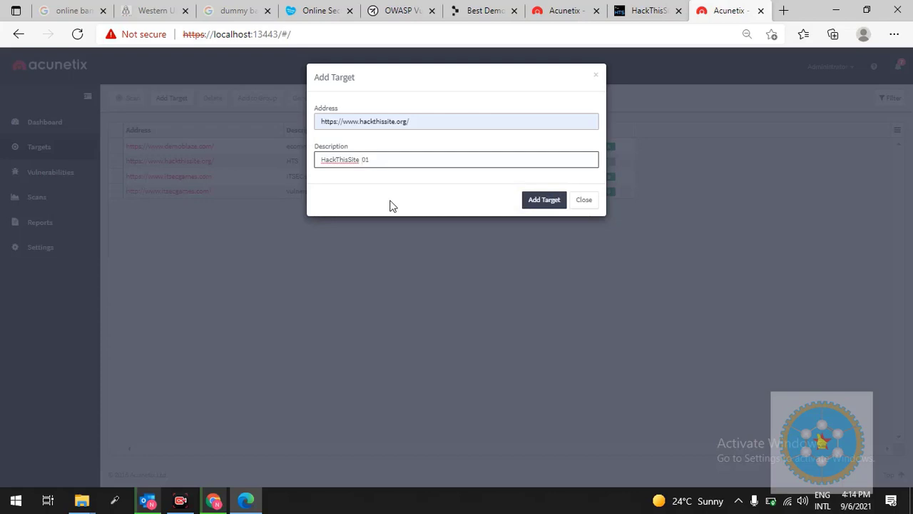
click(544, 202)
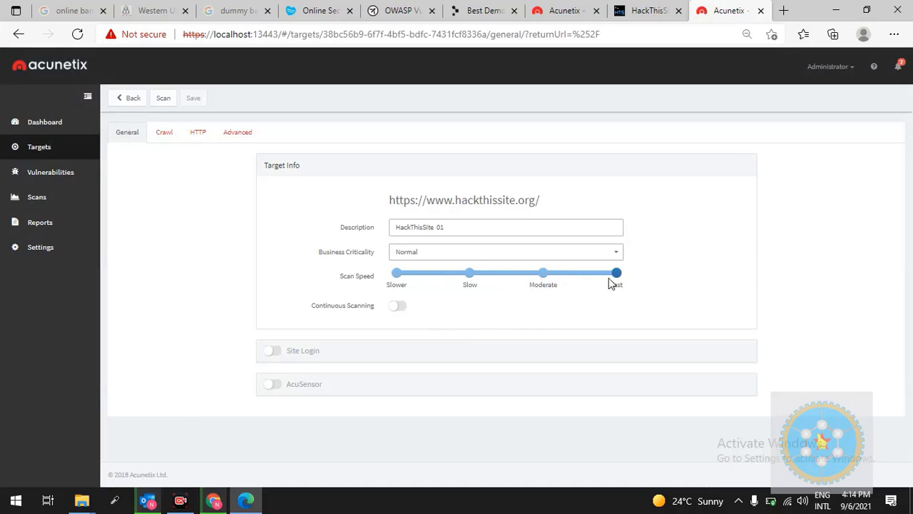
- Enable AcuSensor for the HackThisSite 01 target and review its download options
click(273, 384)
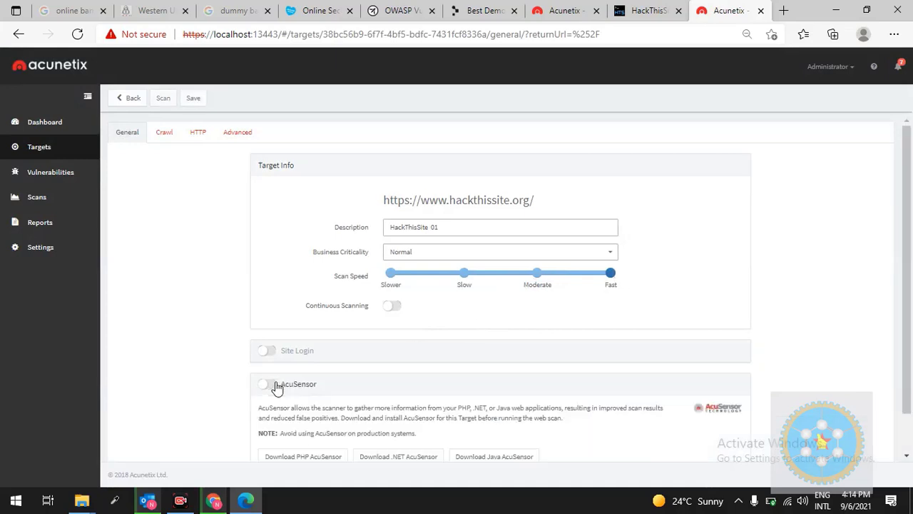
scroll(438, 374, down, 1)
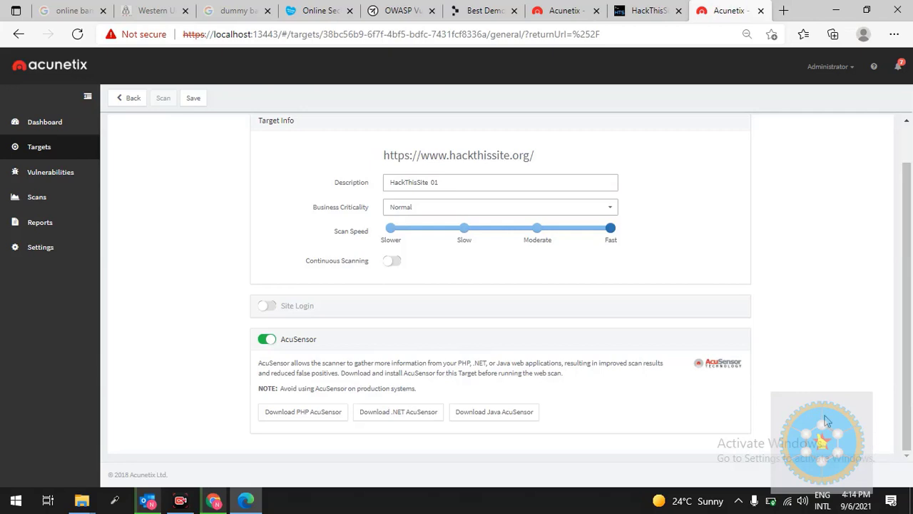
scroll(794, 386, up, 1)
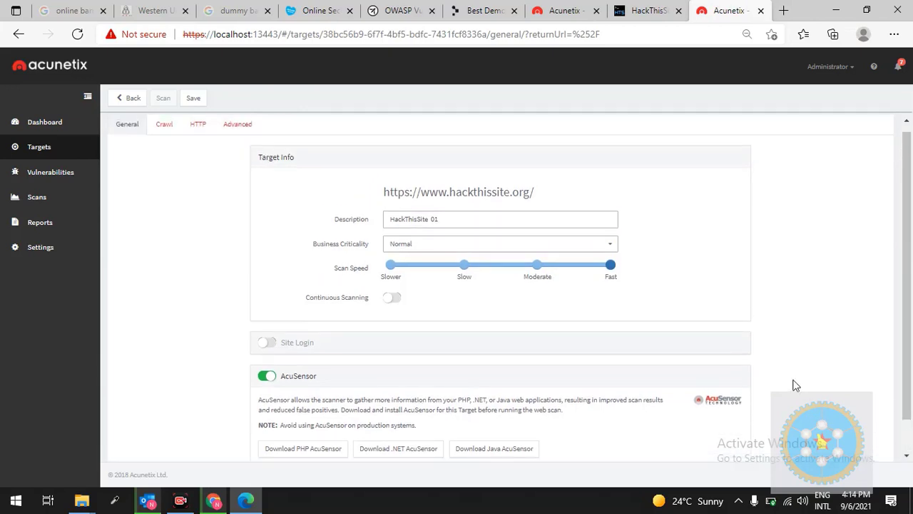
scroll(796, 385, down, 1)
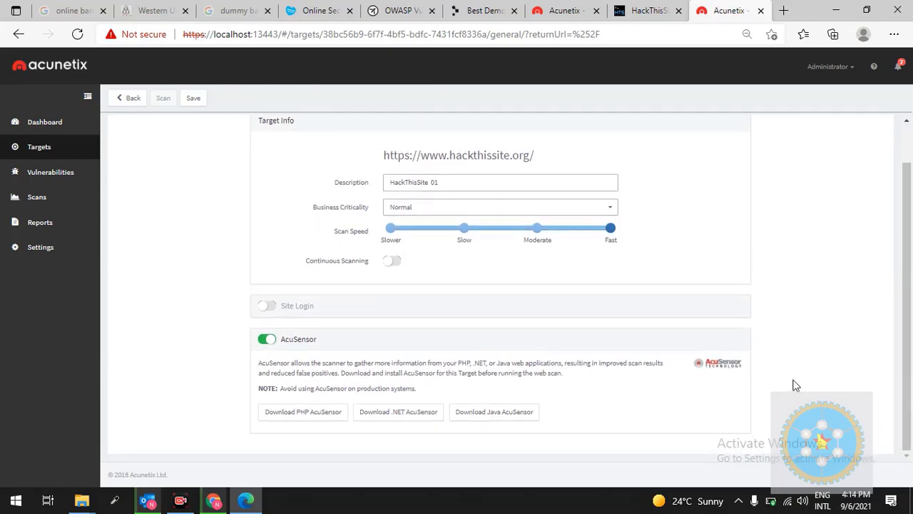
- Switch to the HackThisSite home page and open its page source
click(657, 15)
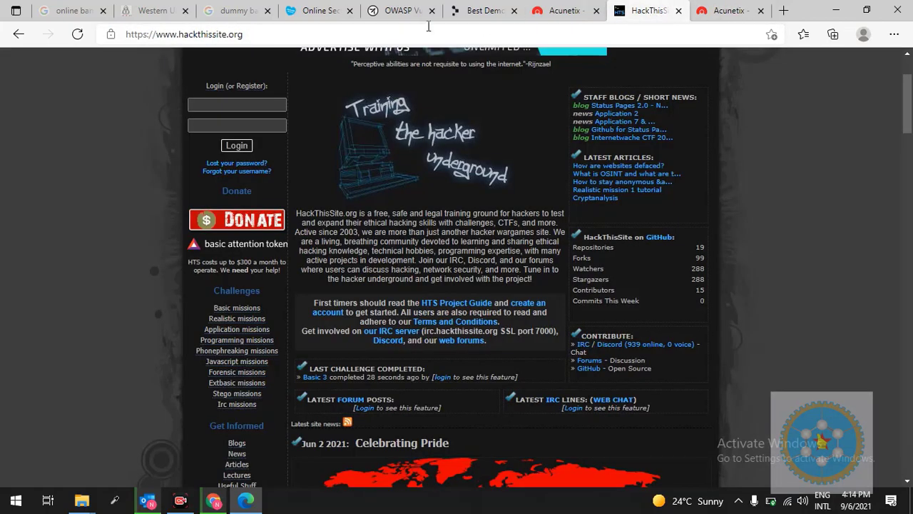
click(300, 35)
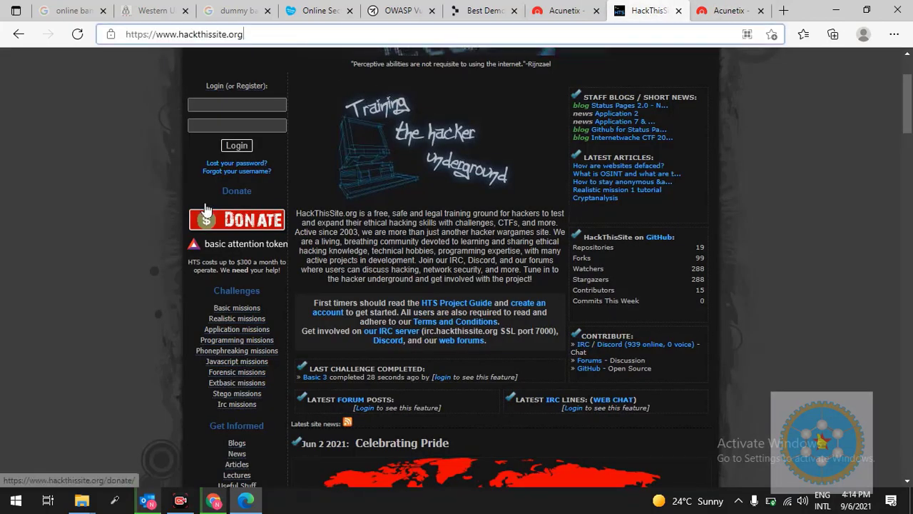
click(108, 206)
right_click(109, 207)
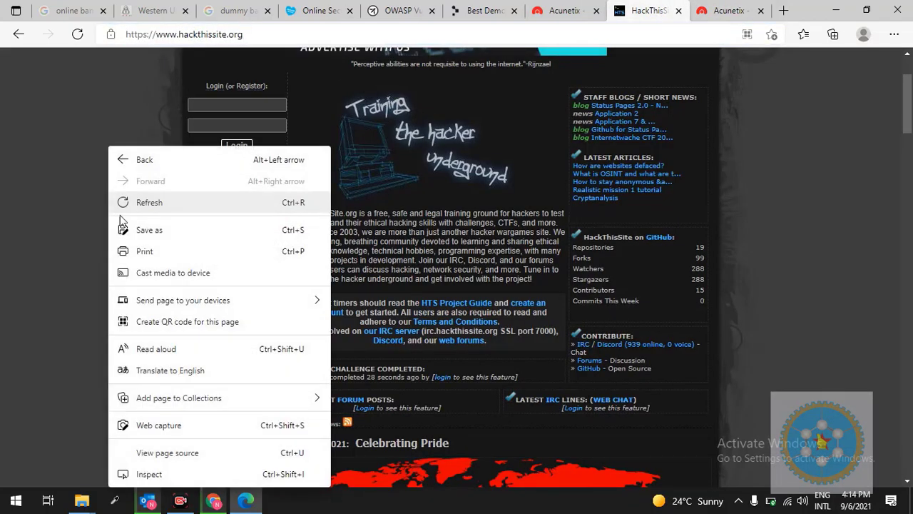
click(62, 279)
key(ctrl+u)
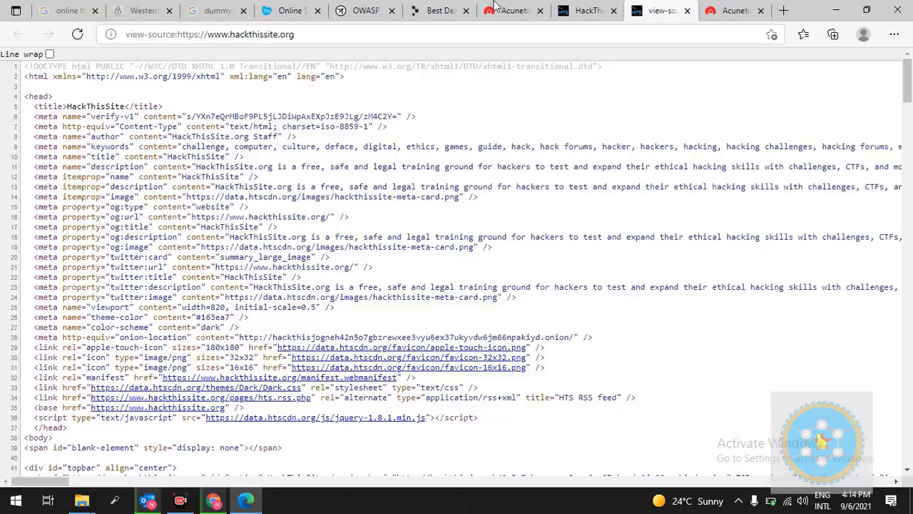
- Search the page source for "php" and go through the matches to identify the site's technology
scroll(496, 205, down, 3)
scroll(496, 204, down, 9)
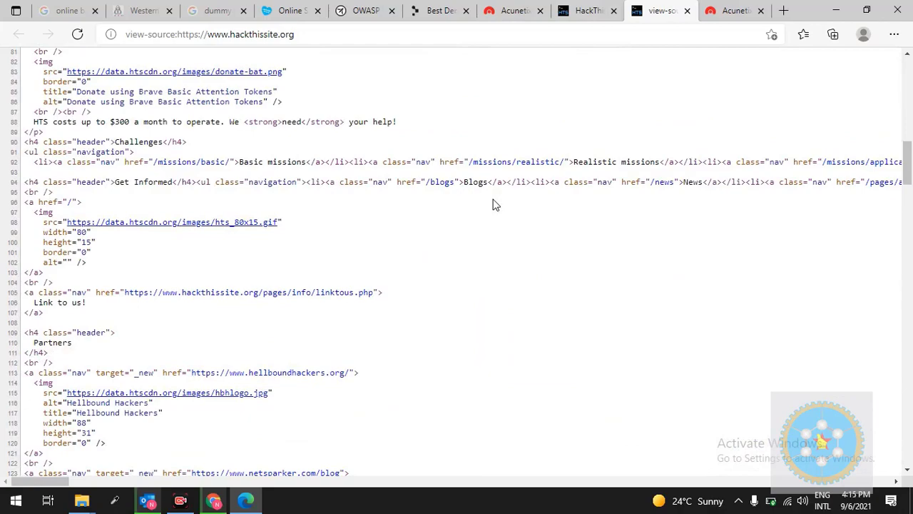
key(ctrl+f)
text(php)
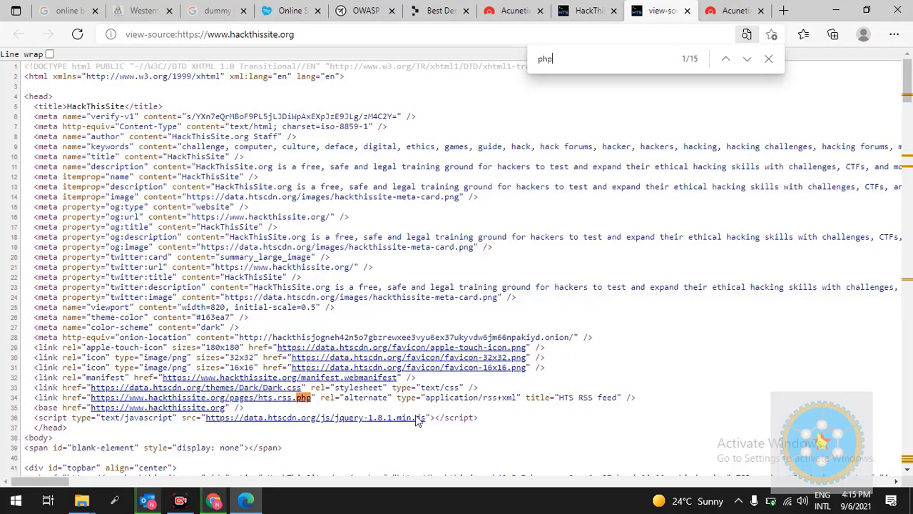
scroll(264, 396, down, 3)
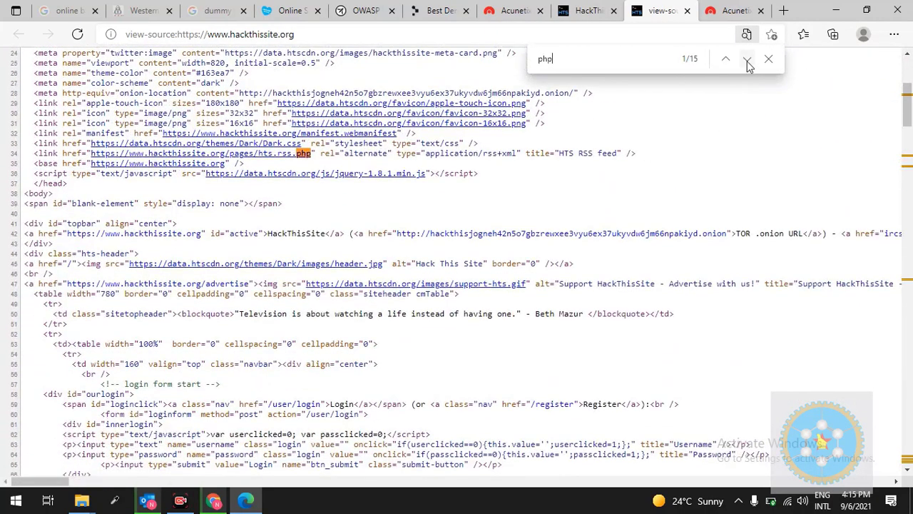
click(747, 61)
click(746, 62)
click(746, 61)
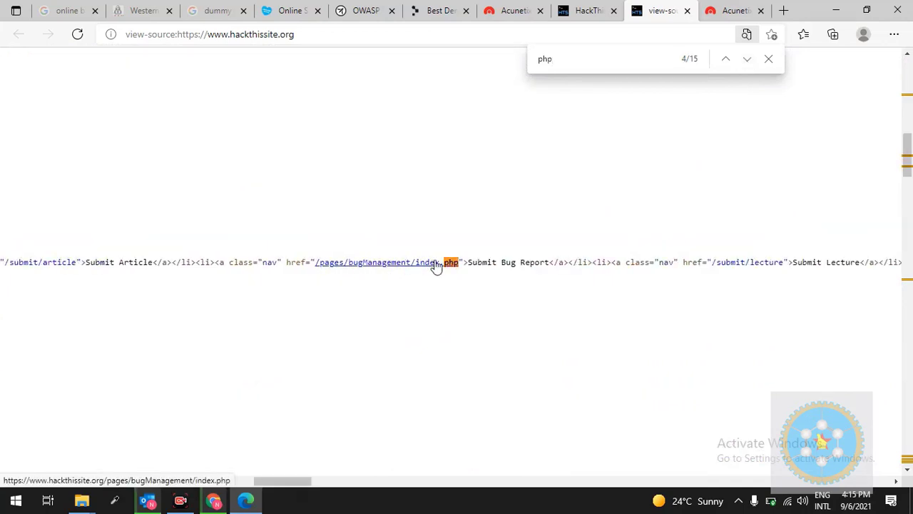
click(725, 59)
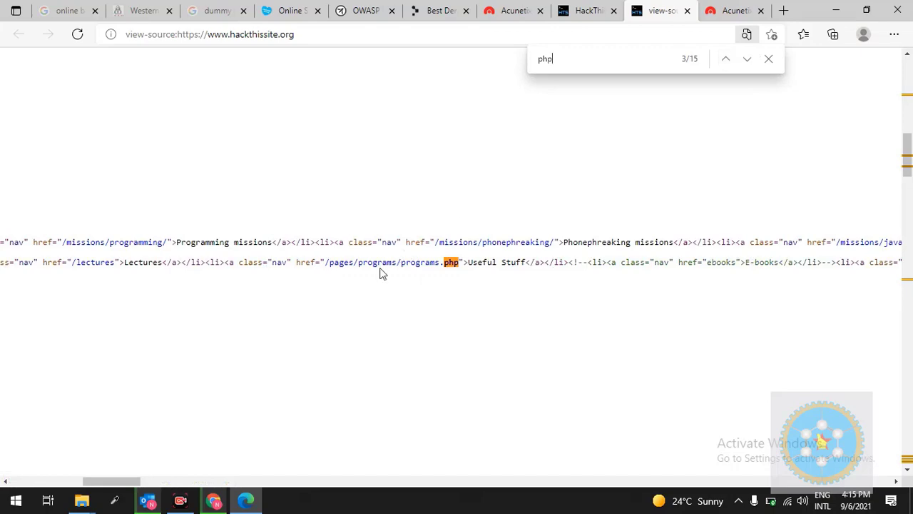
click(724, 60)
click(726, 62)
click(725, 61)
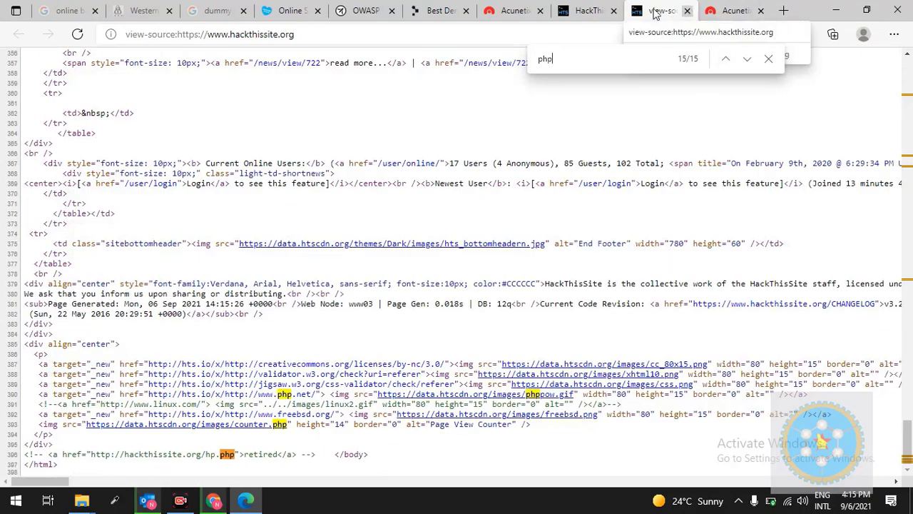
- Return to the Acunetix general settings of the HackThisSite 01 target
click(577, 14)
click(732, 14)
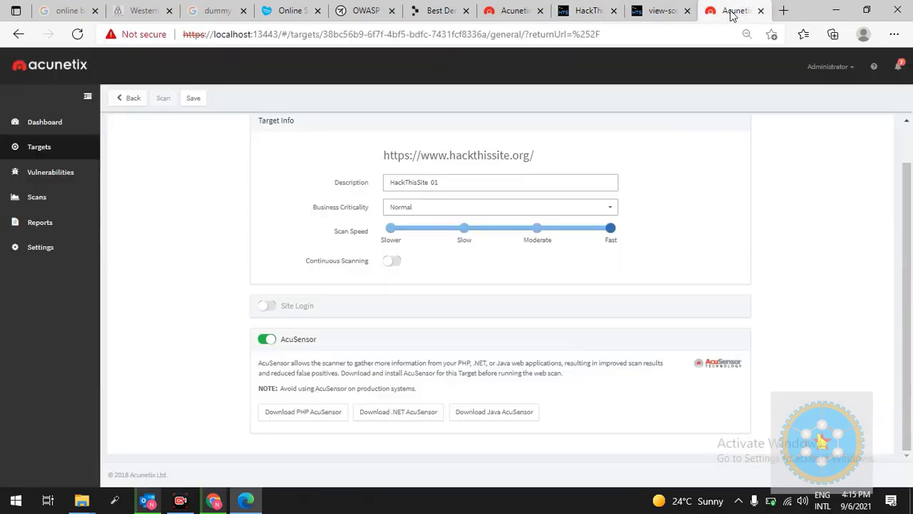
scroll(648, 201, up, 1)
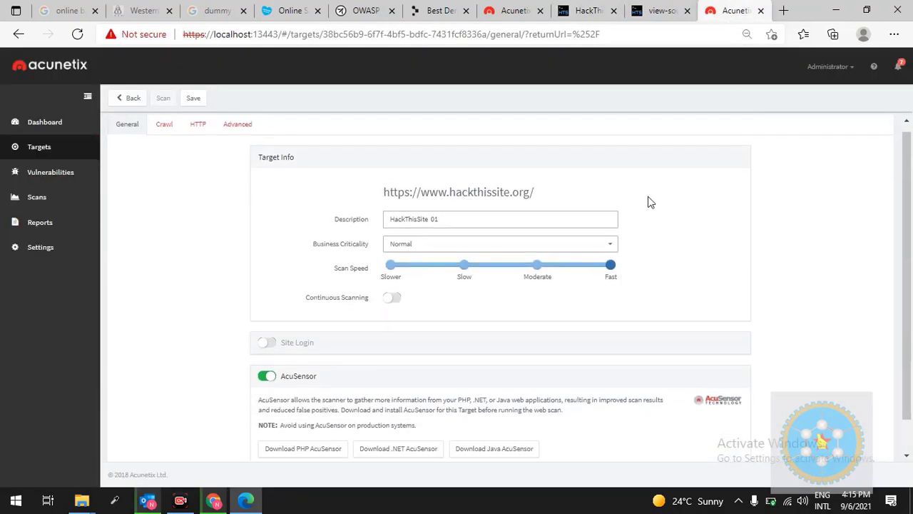
- Save the HackThisSite 01 target settings and bring up its crawl options
scroll(648, 201, down, 1)
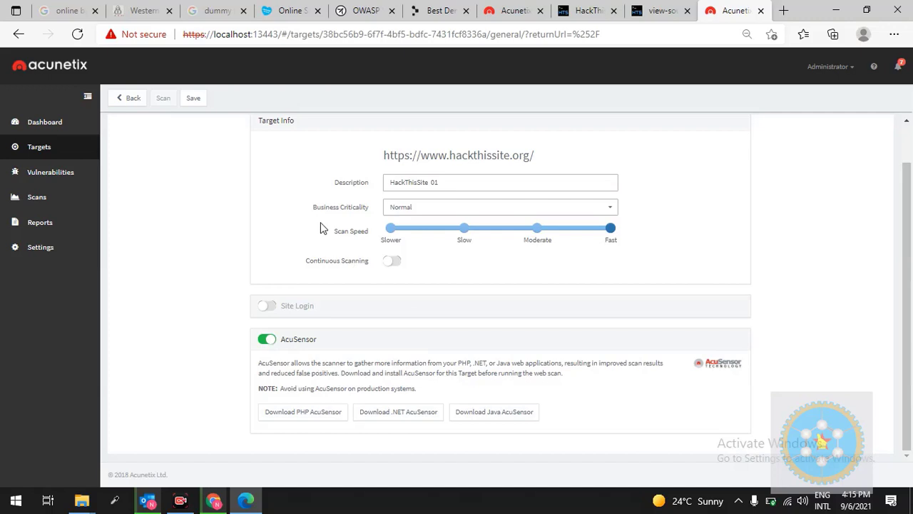
click(195, 98)
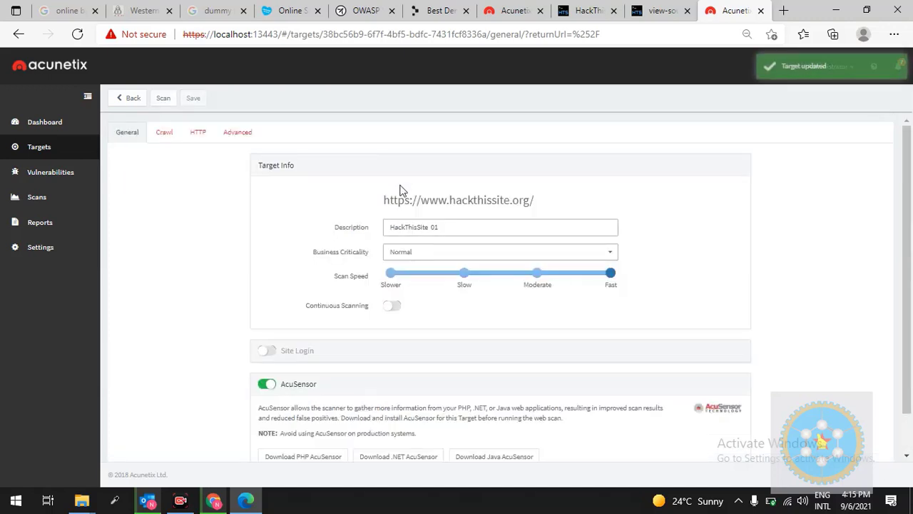
click(166, 132)
click(197, 133)
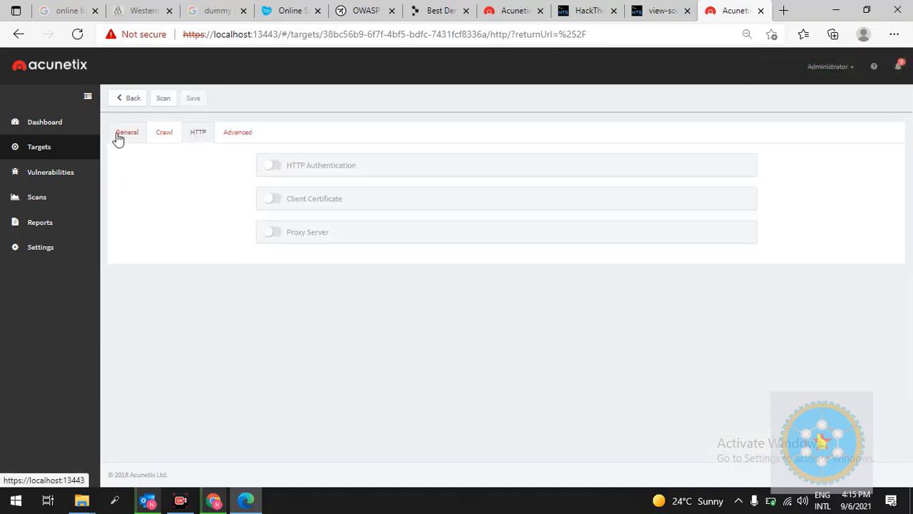
click(119, 135)
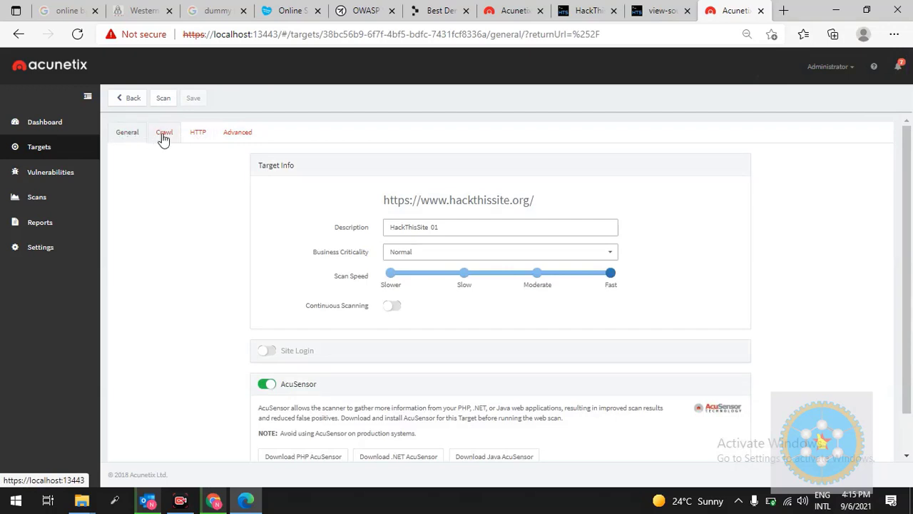
click(163, 136)
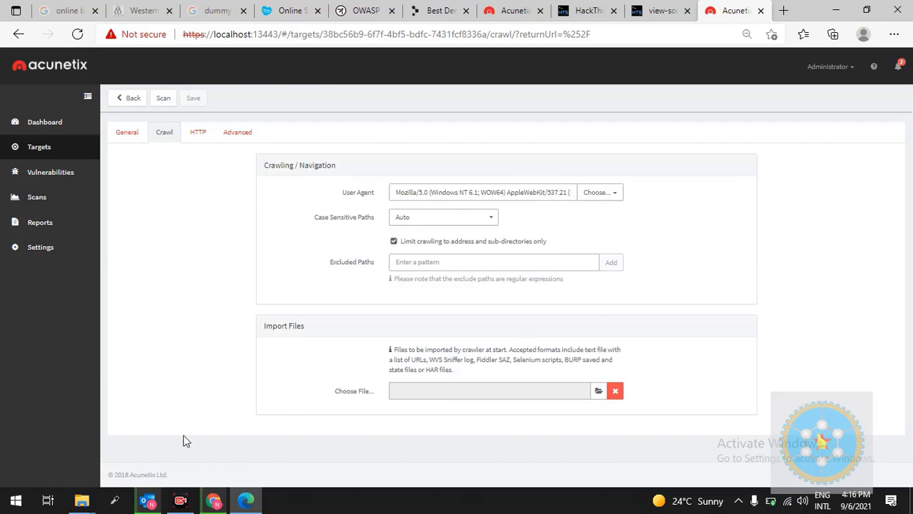
- Switch to File Explorer, look through the folders on Local Disk (C:), and close the window
click(85, 500)
click(84, 435)
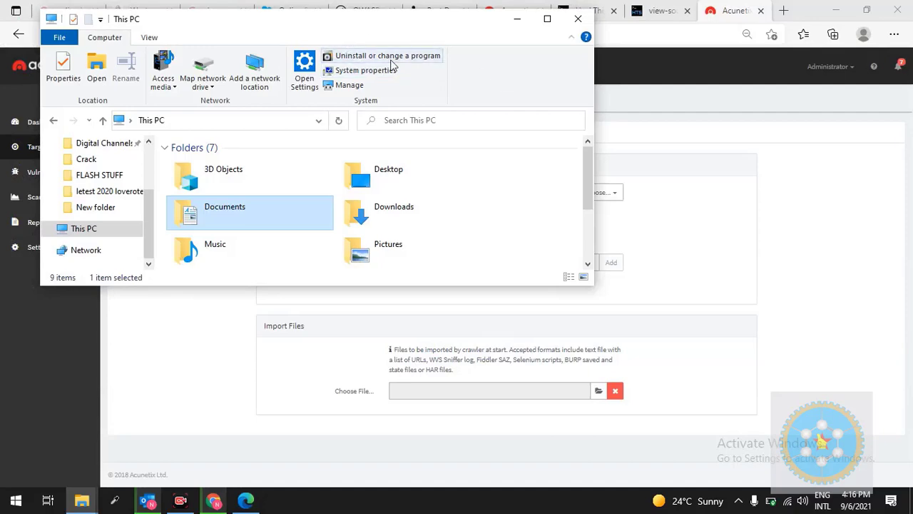
drag(314, 29, 463, 72)
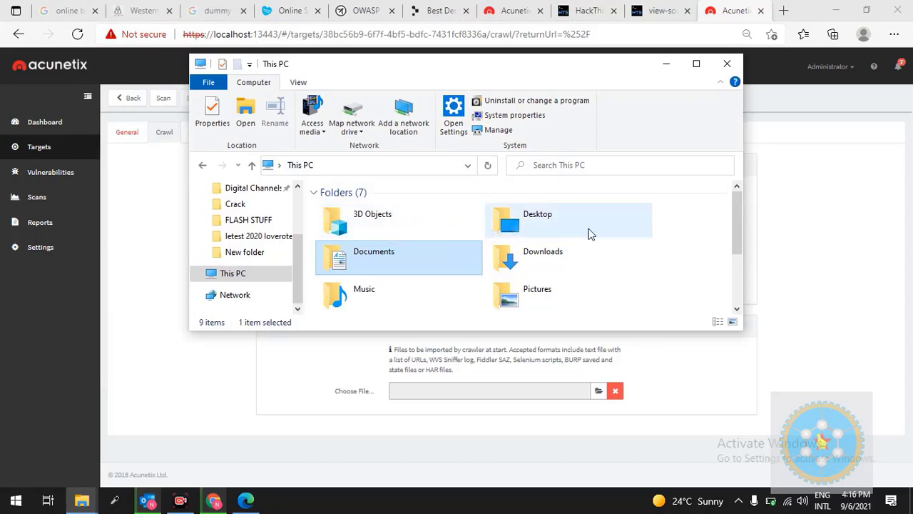
scroll(607, 257, down, 2)
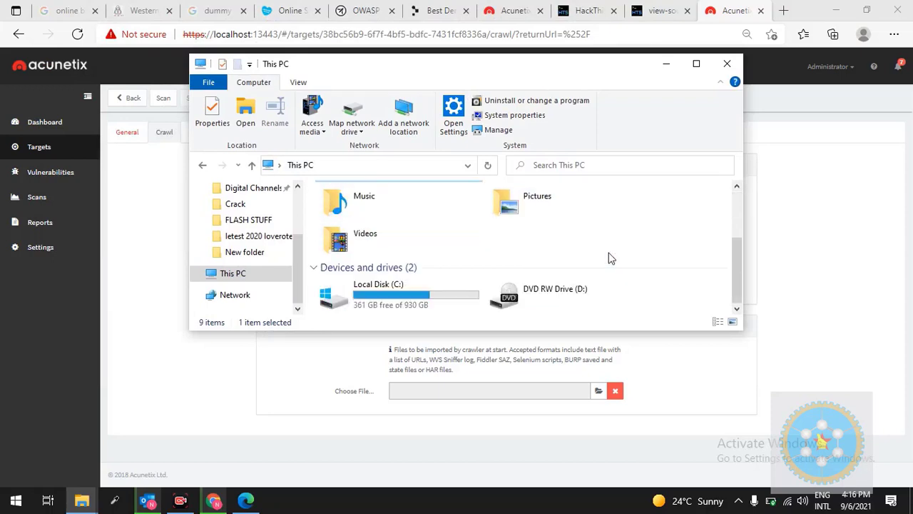
scroll(607, 256, up, 2)
scroll(609, 256, down, 2)
double_click(400, 292)
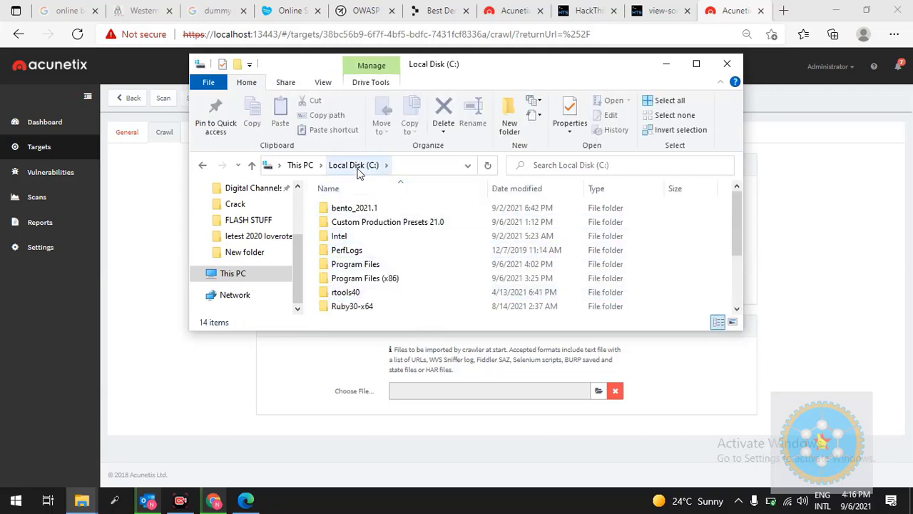
scroll(421, 232, down, 2)
scroll(421, 235, up, 2)
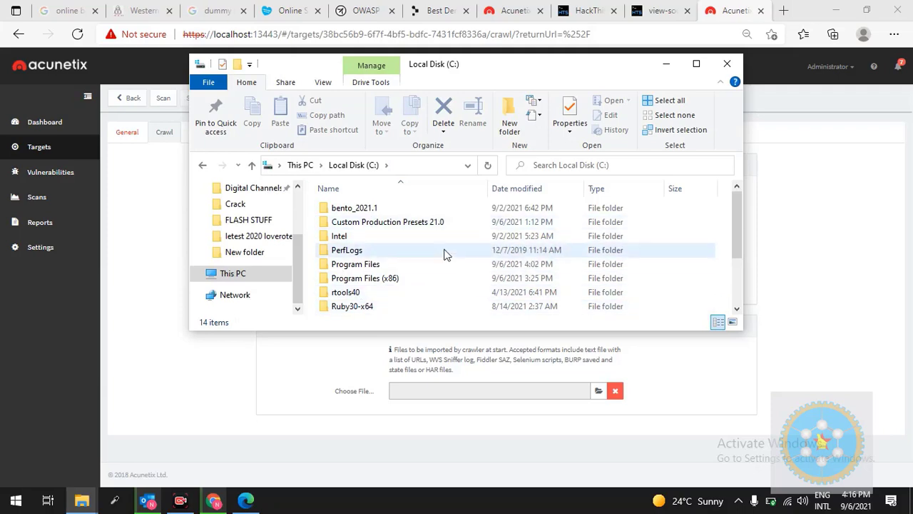
scroll(621, 220, down, 2)
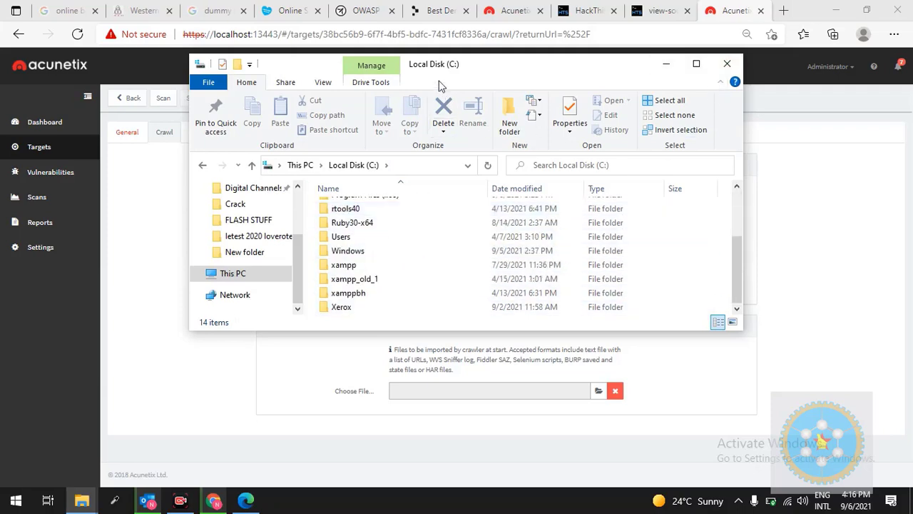
drag(438, 68, 548, 58)
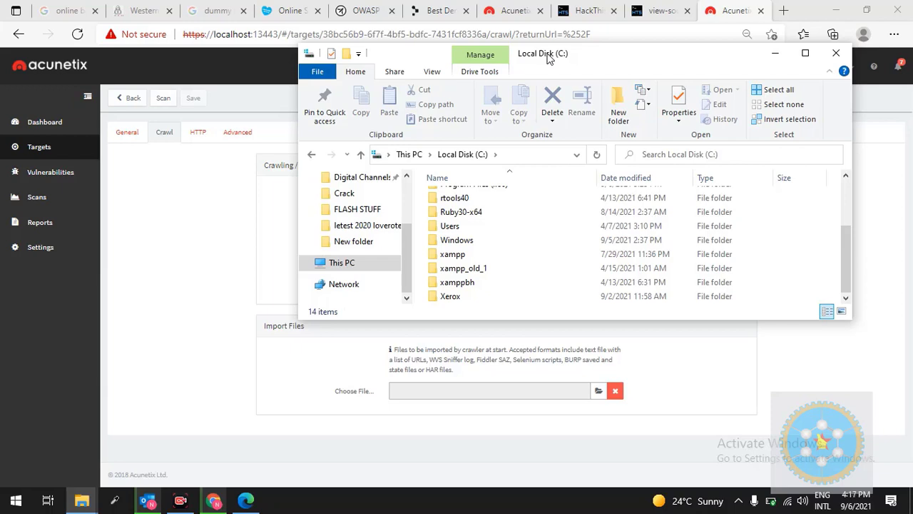
drag(633, 54, 587, 57)
click(736, 61)
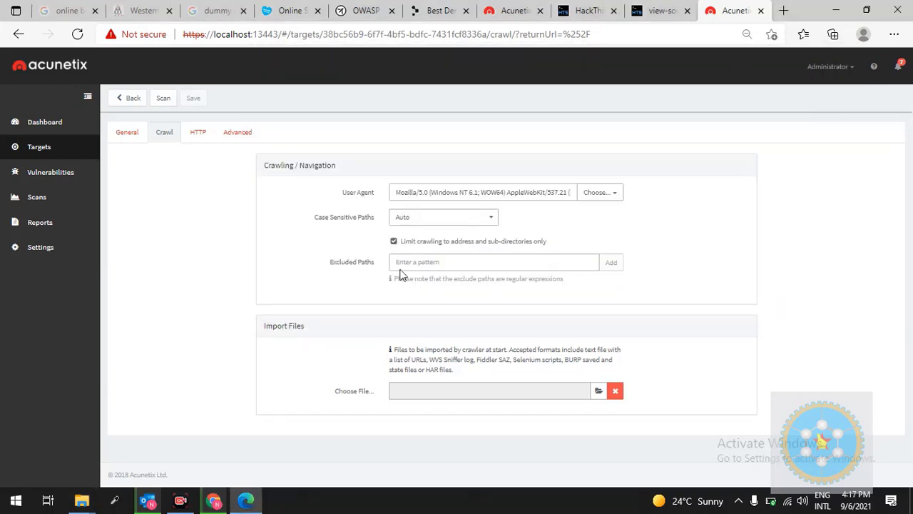
- Try enabling HTTP Authentication for the target to view its credential fields, and disable it again
click(202, 134)
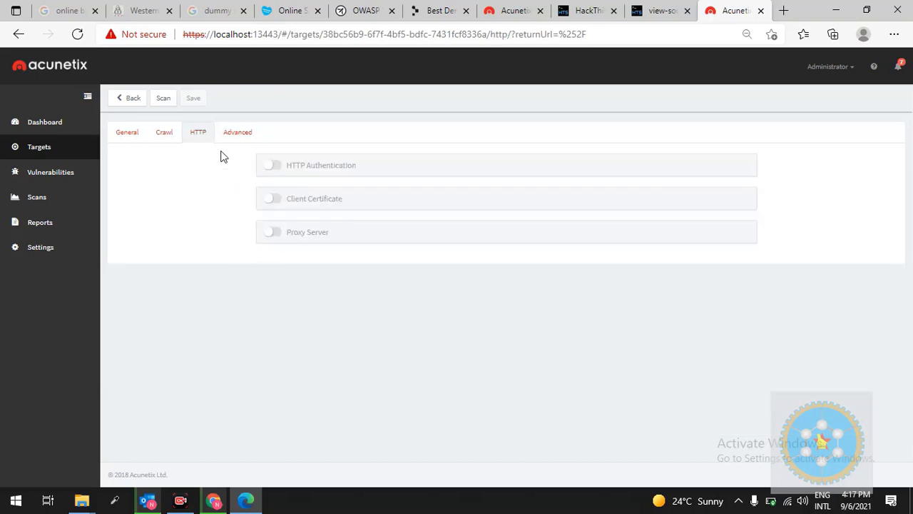
click(277, 168)
click(463, 198)
click(469, 219)
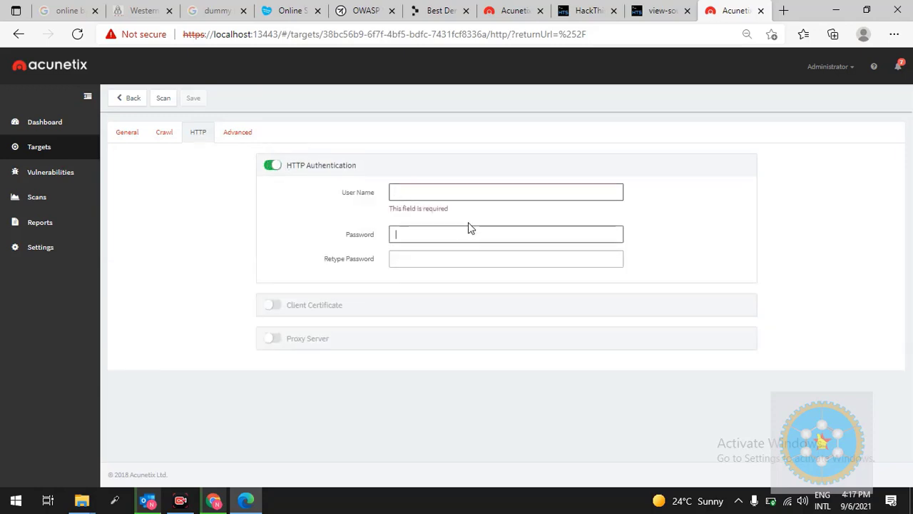
click(481, 258)
click(272, 170)
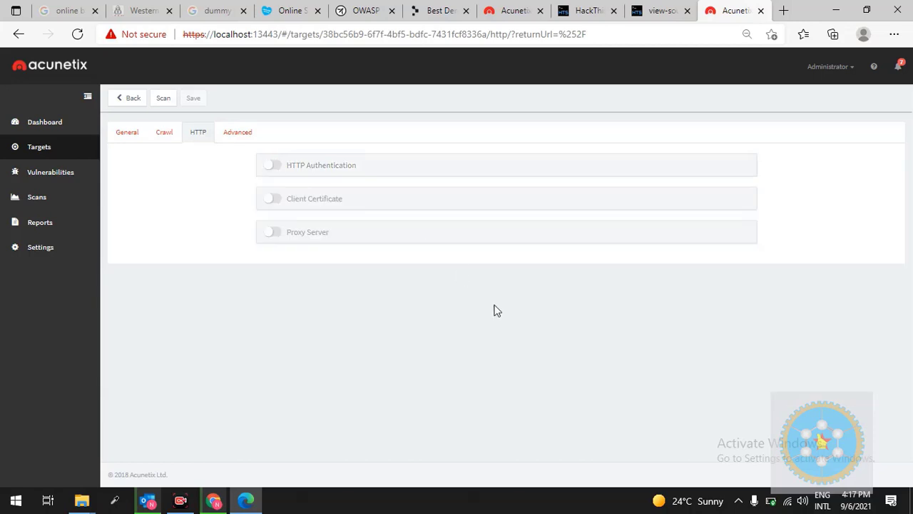
- Check the target's advanced options and prepare a Full Scan with the Developer report
click(239, 135)
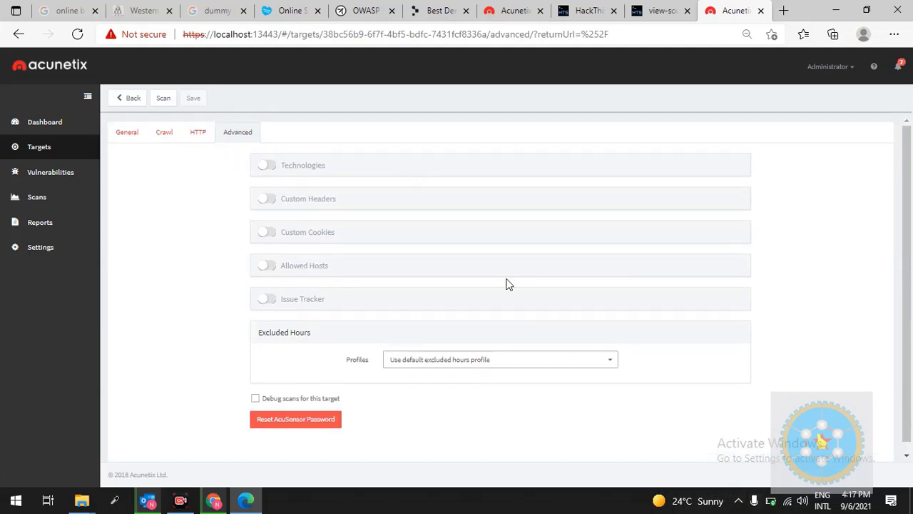
click(159, 102)
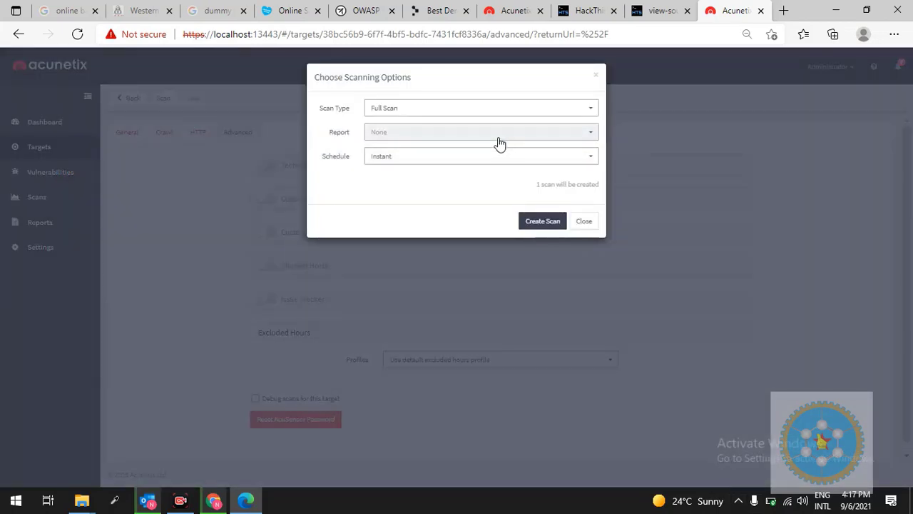
click(485, 117)
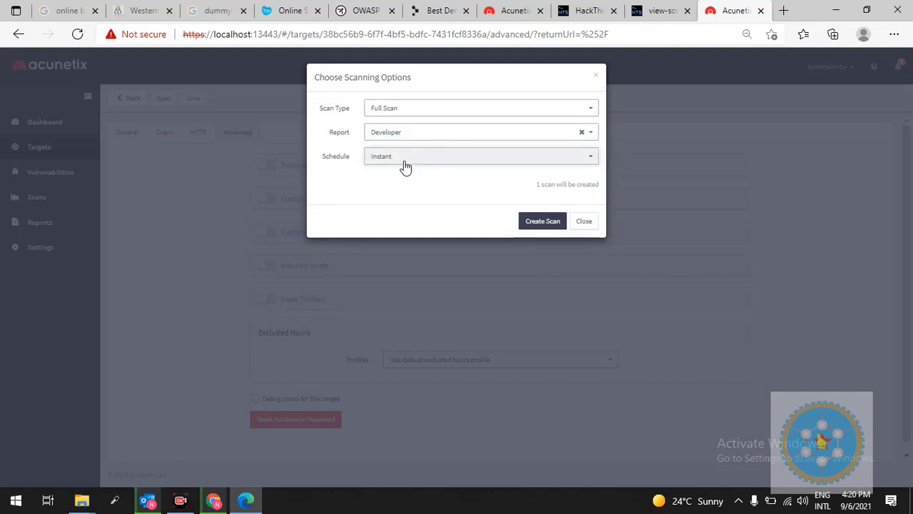
- Try the Recurrent Scan schedule with its frequency choices, and the Future Scan schedule
drag(323, 157, 340, 158)
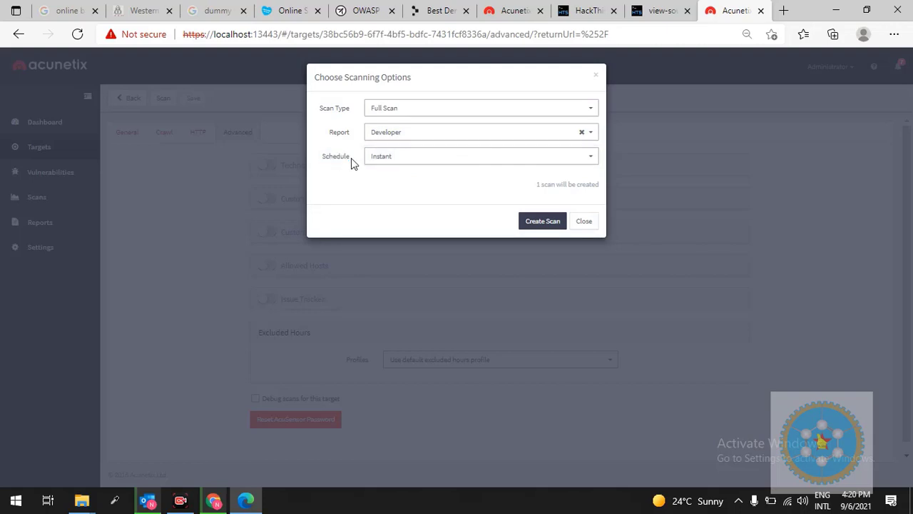
double_click(341, 156)
click(383, 159)
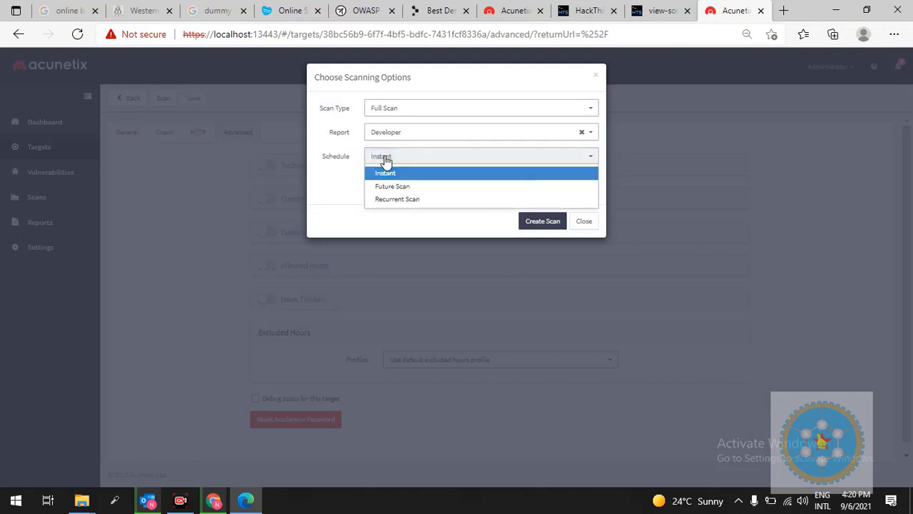
click(401, 202)
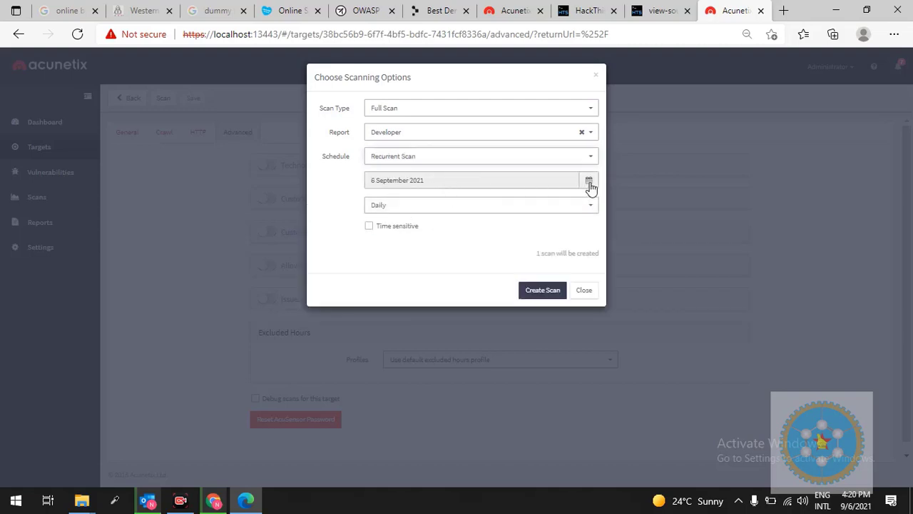
click(523, 214)
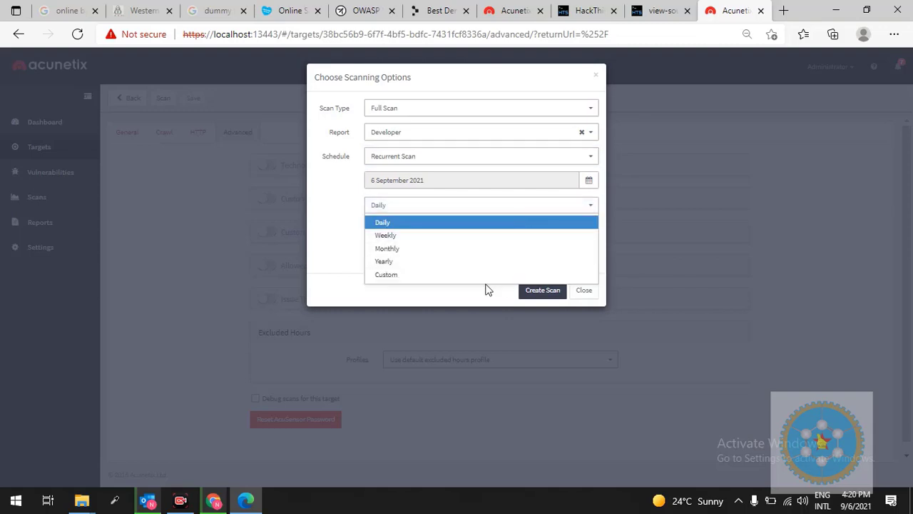
click(336, 250)
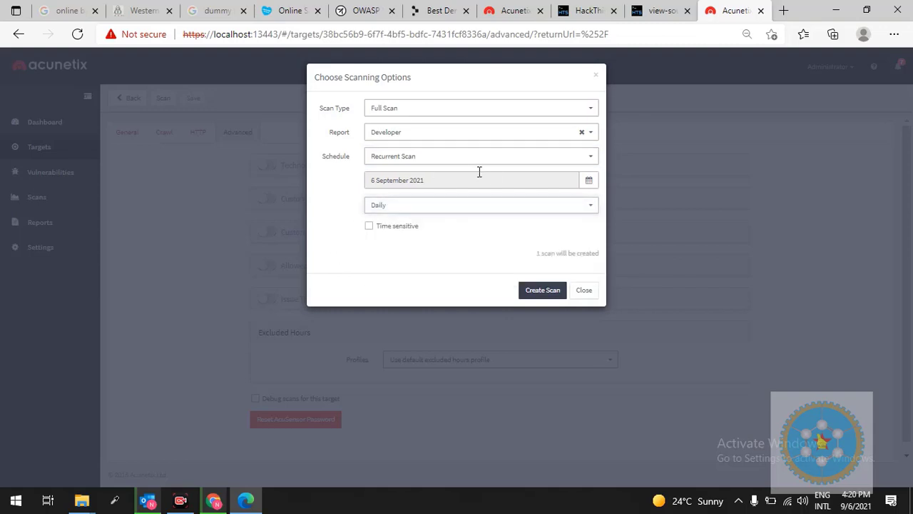
click(424, 163)
click(427, 187)
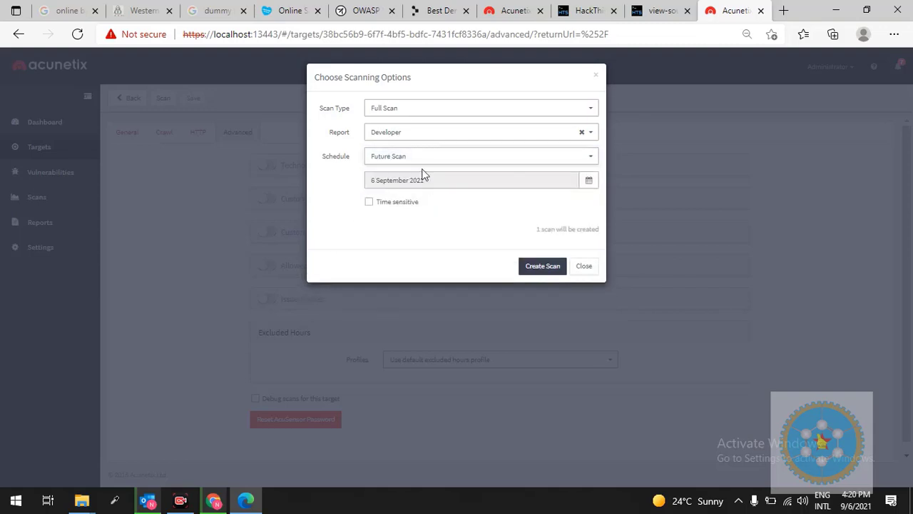
- Set the scan schedule to Instant and create the scan
click(422, 158)
click(414, 173)
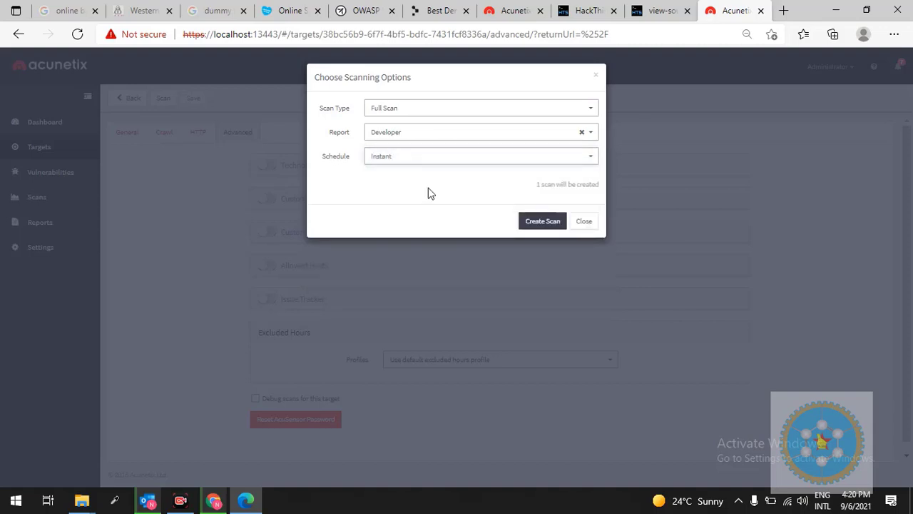
click(543, 220)
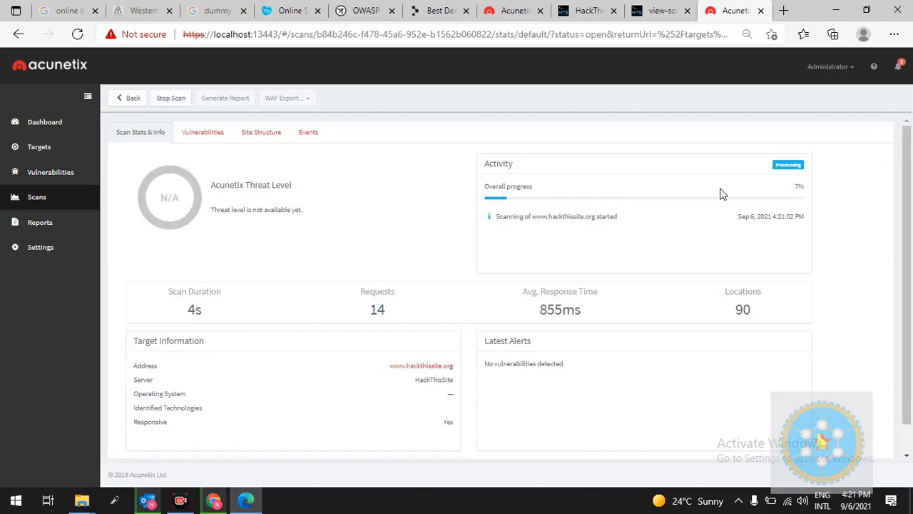
- Examine the running scan's statistics, including its start time, locations, scanned address and average response time
scroll(847, 283, down, 1)
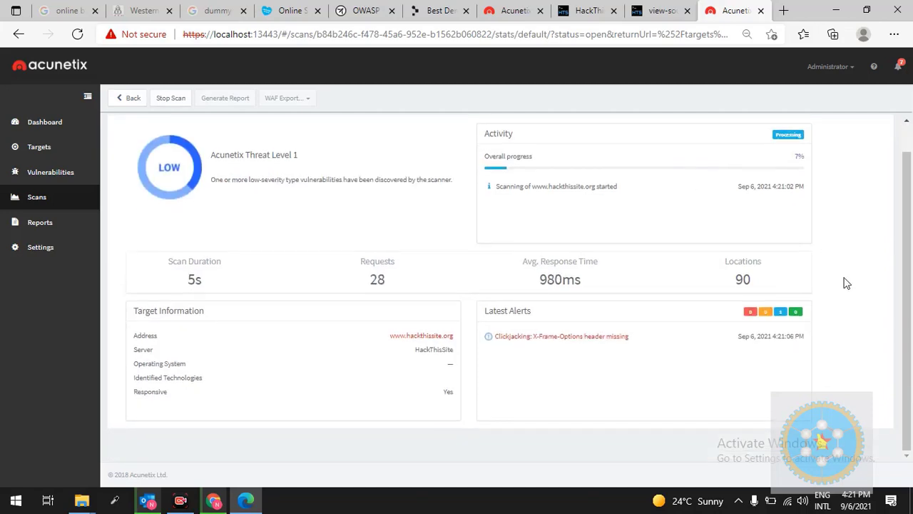
scroll(846, 283, up, 1)
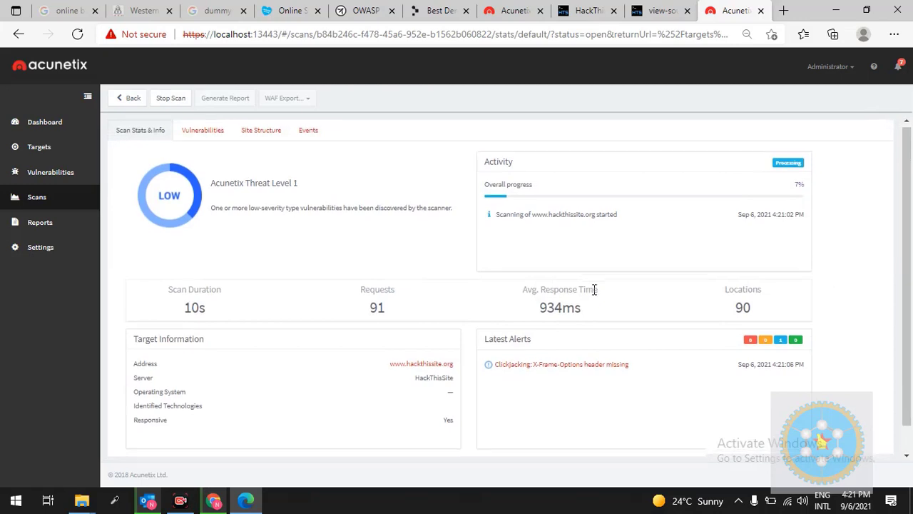
scroll(592, 290, down, 1)
scroll(595, 292, up, 1)
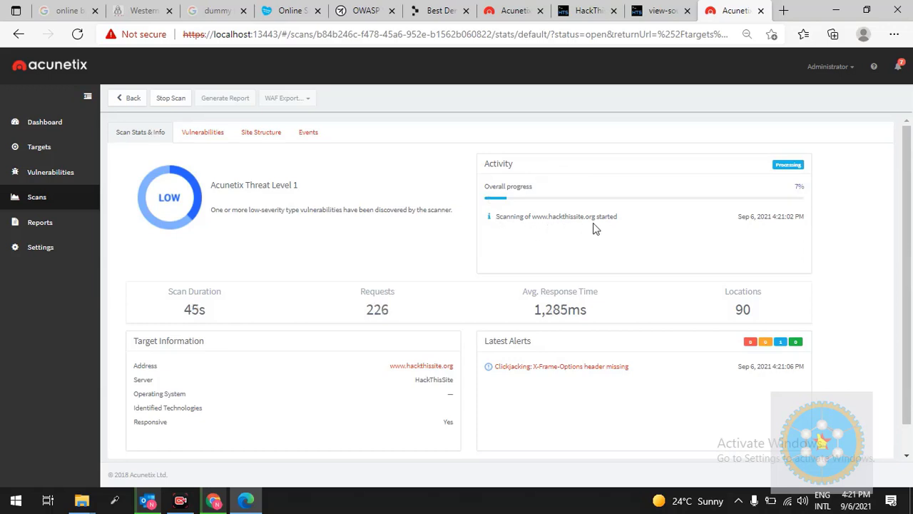
drag(772, 219, 806, 223)
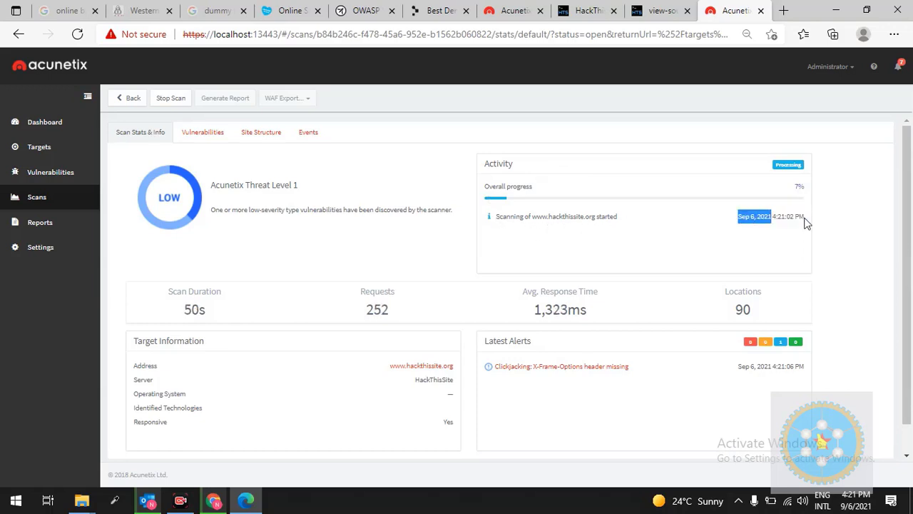
click(807, 224)
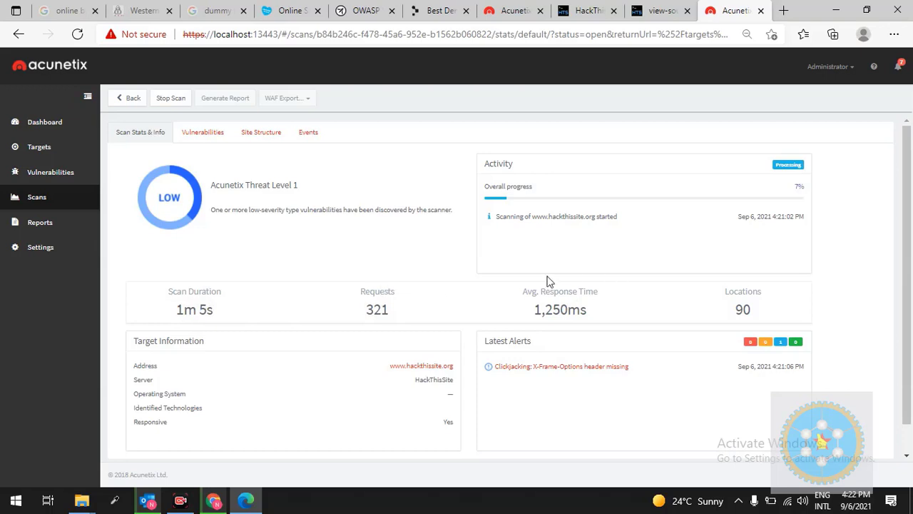
drag(726, 291, 748, 305)
click(749, 304)
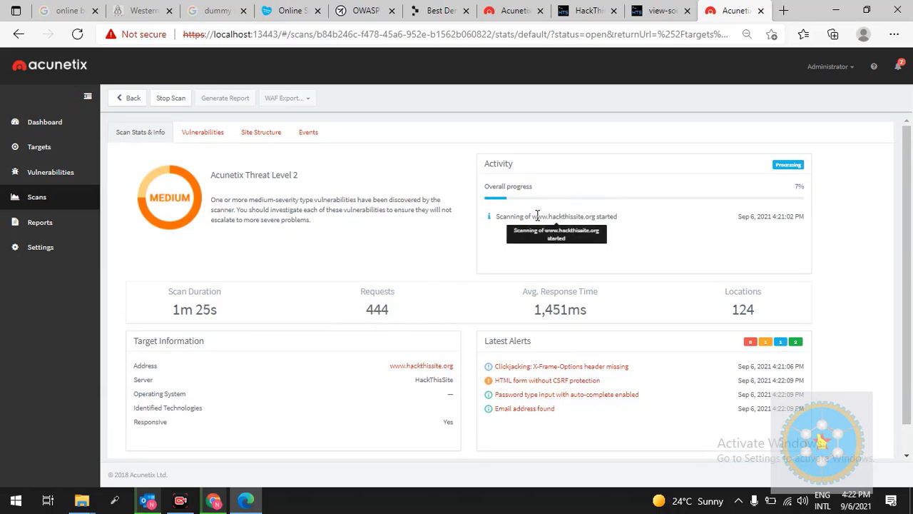
drag(531, 217, 598, 216)
click(645, 330)
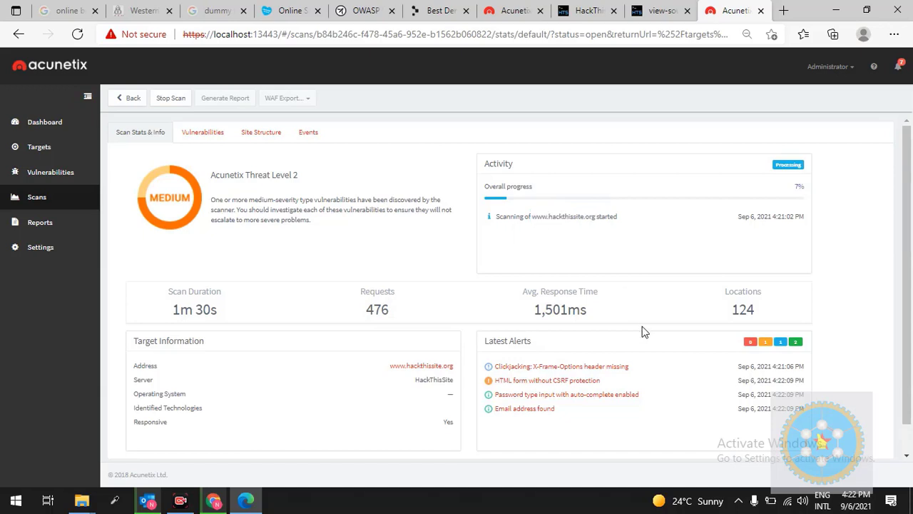
drag(533, 310, 592, 319)
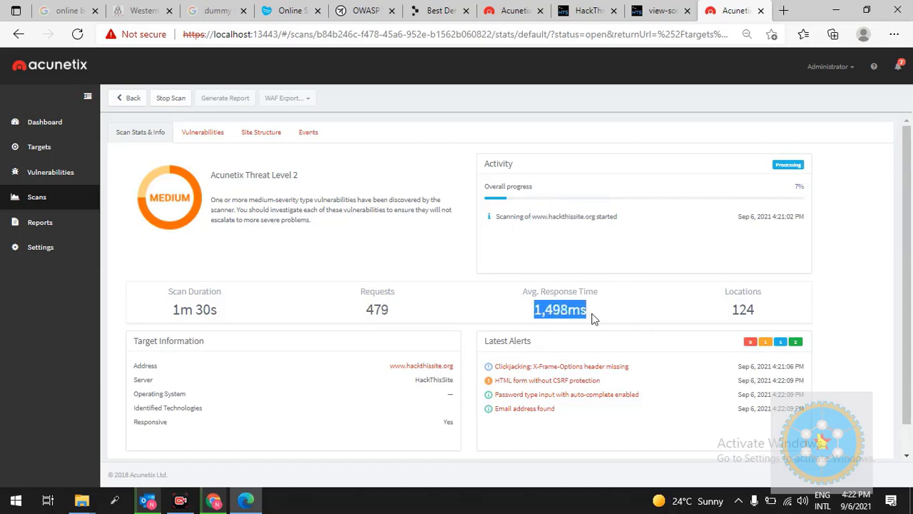
- Examine the running scan's duration, request count, target information and latest alerts
click(591, 319)
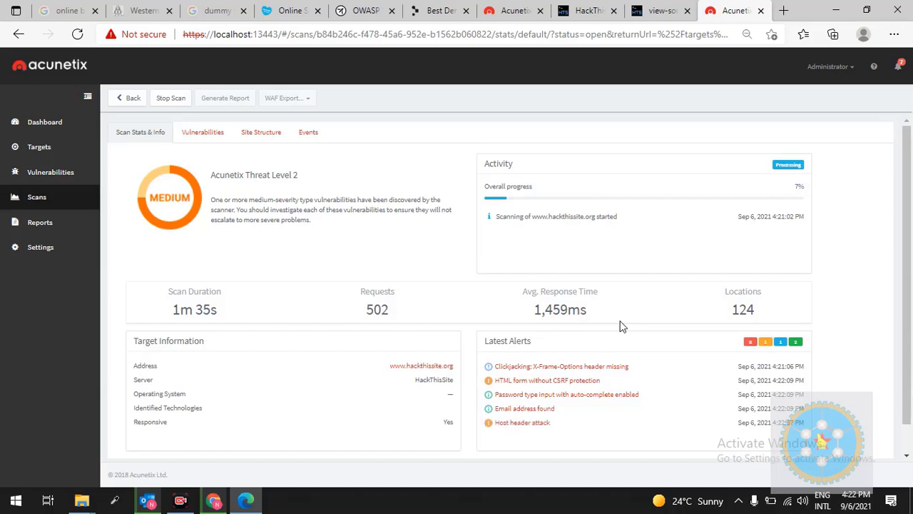
scroll(620, 326, down, 1)
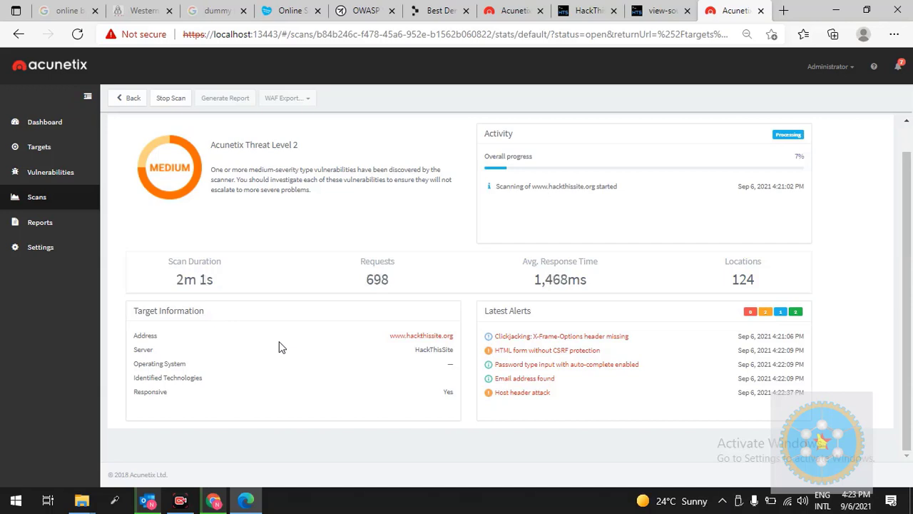
scroll(278, 348, up, 1)
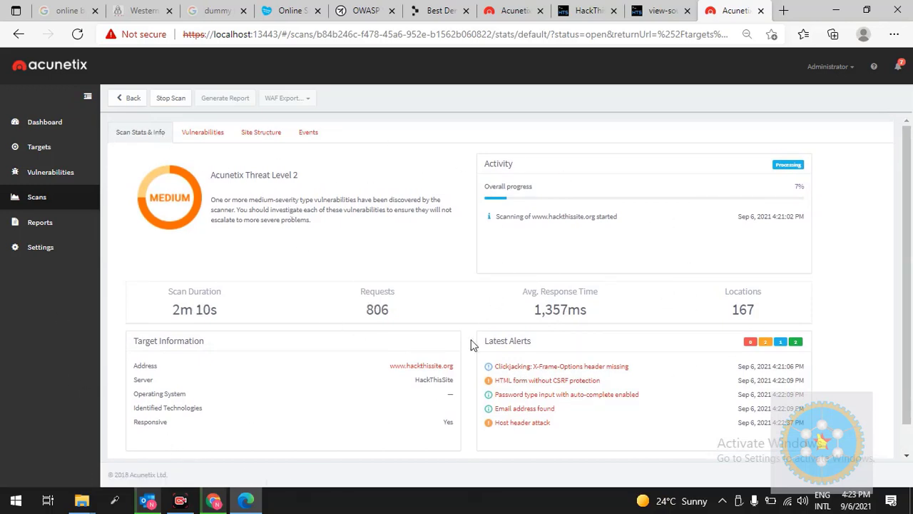
scroll(475, 346, down, 1)
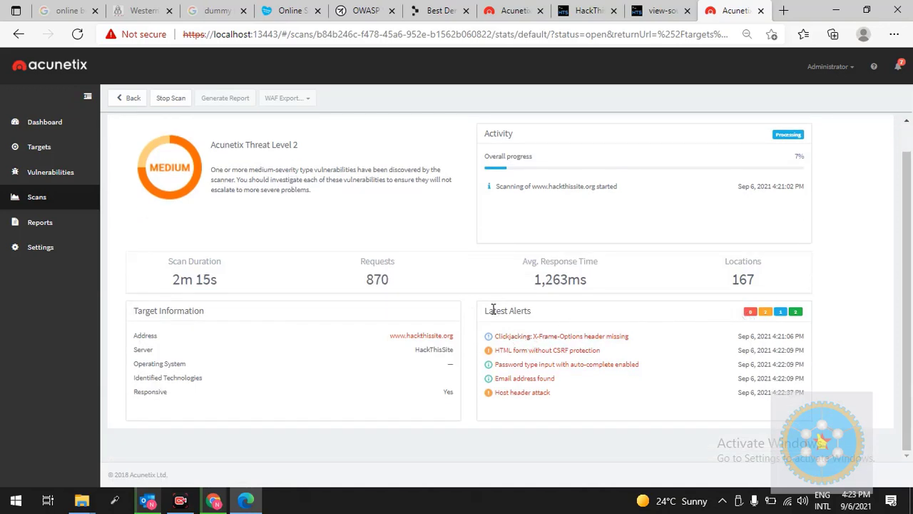
scroll(649, 347, up, 1)
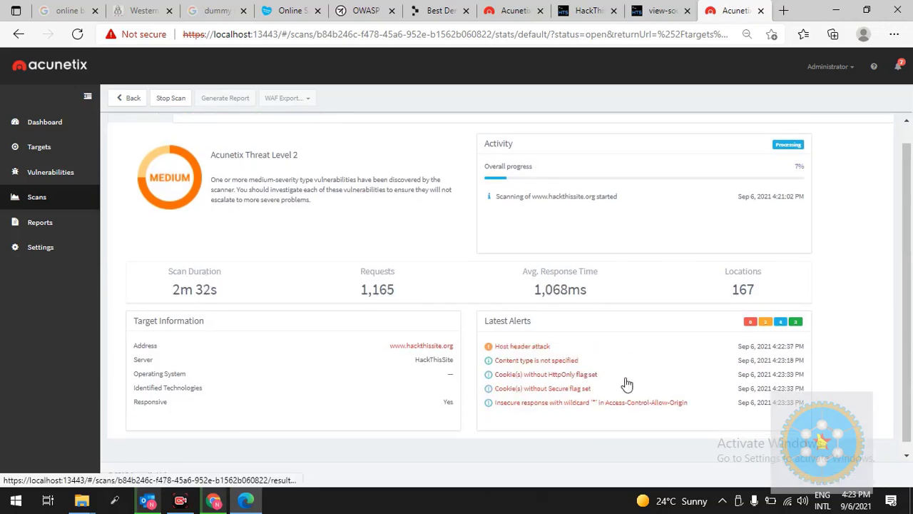
scroll(626, 383, down, 1)
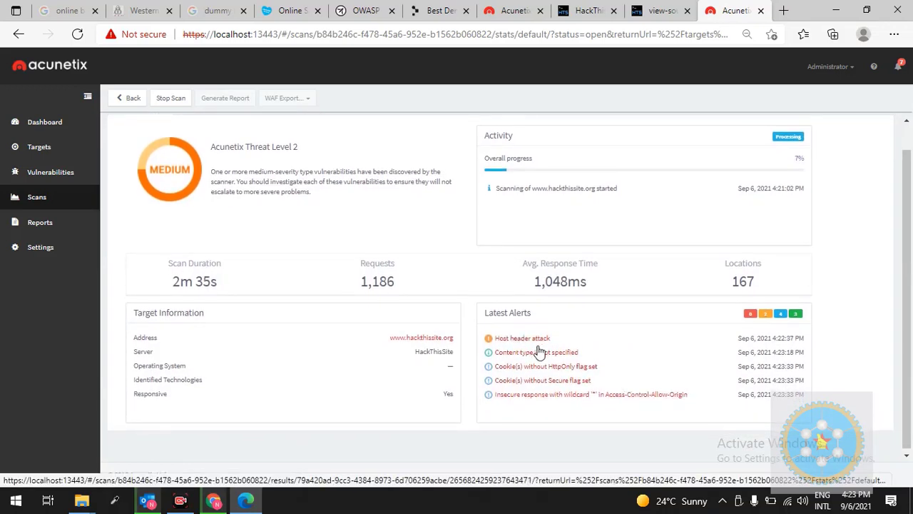
- Check the scan's high-severity vulnerabilities and return to the scan statistics
click(751, 314)
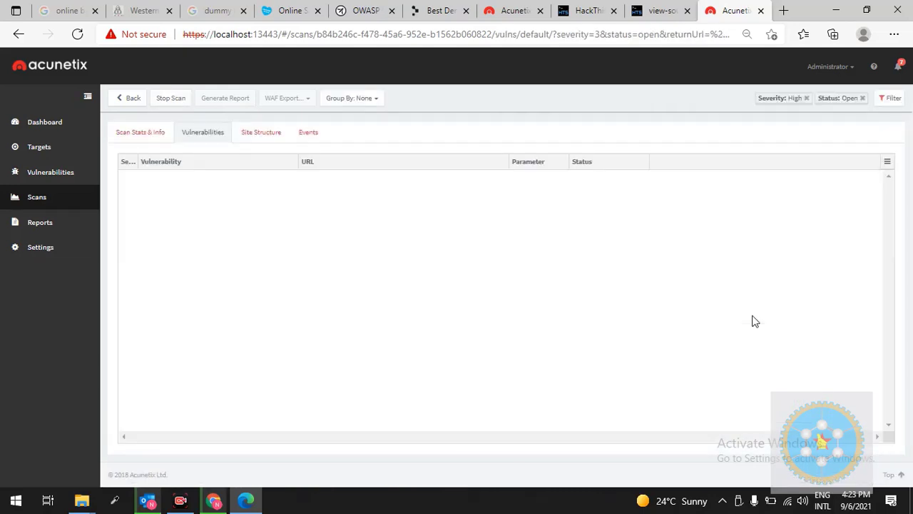
click(133, 134)
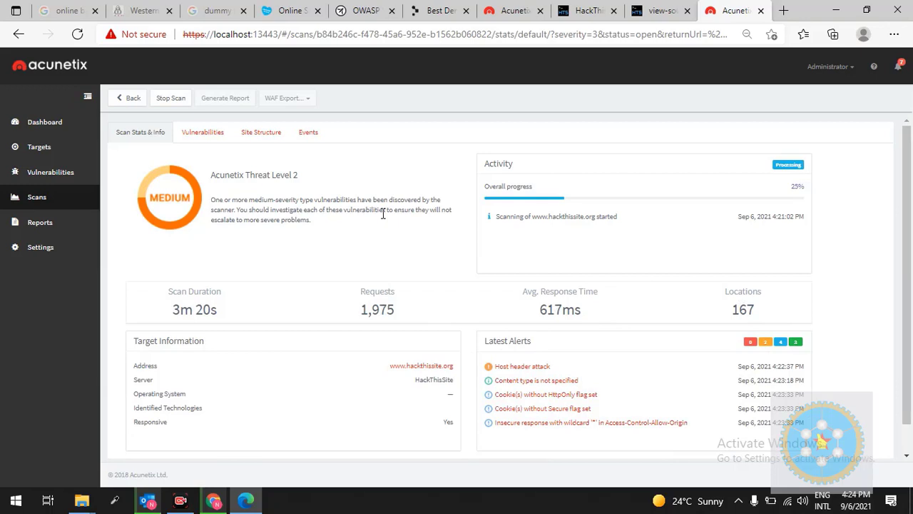
click(204, 134)
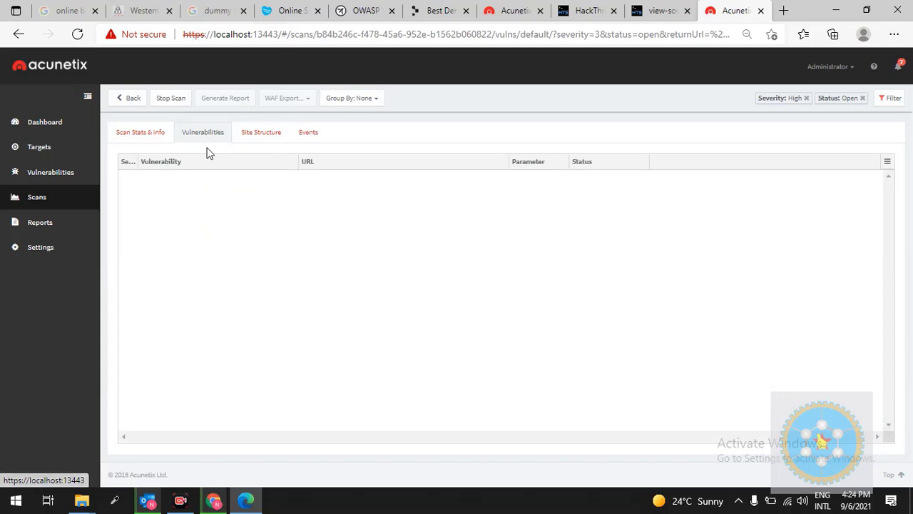
click(146, 134)
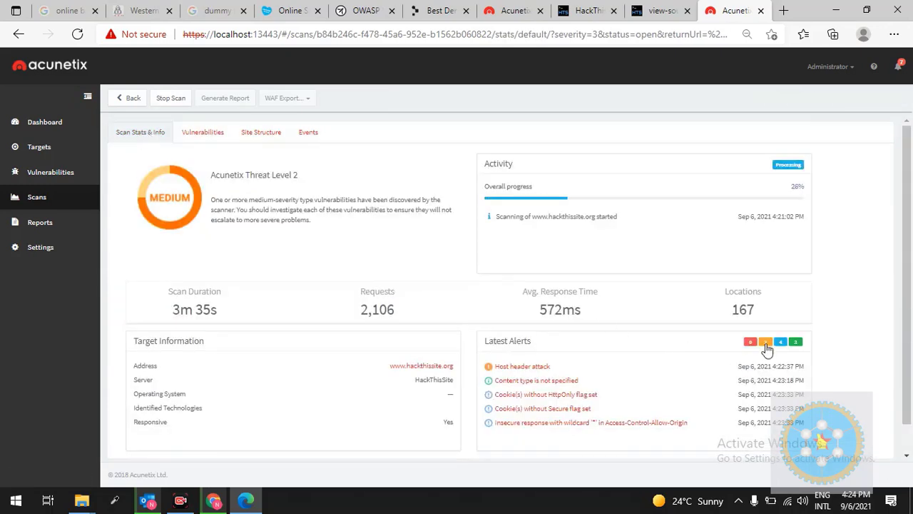
- Review the scan's medium-severity vulnerabilities and widen the Severity column enough to read its full heading
click(766, 343)
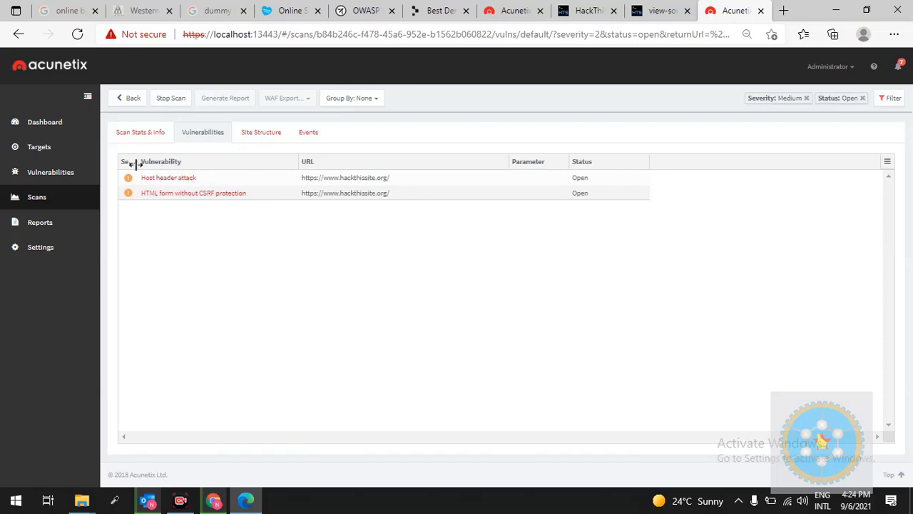
drag(135, 164, 176, 165)
click(140, 134)
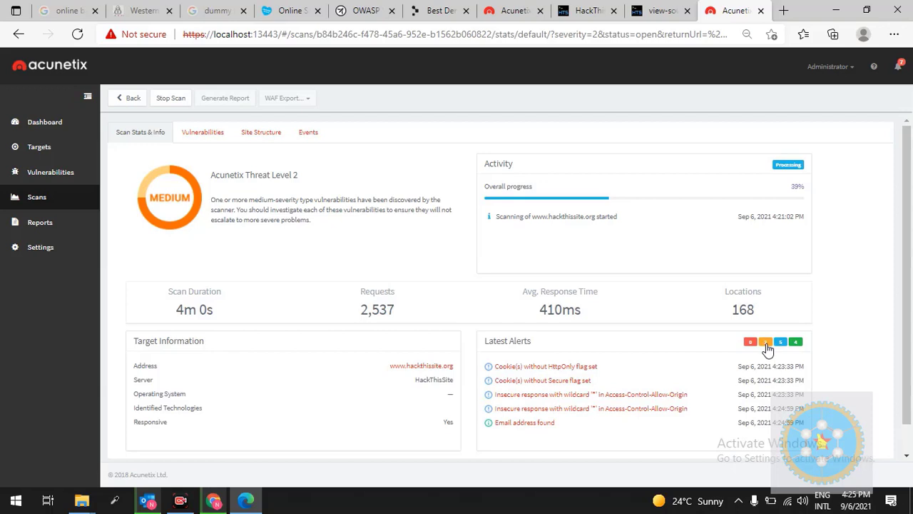
click(766, 345)
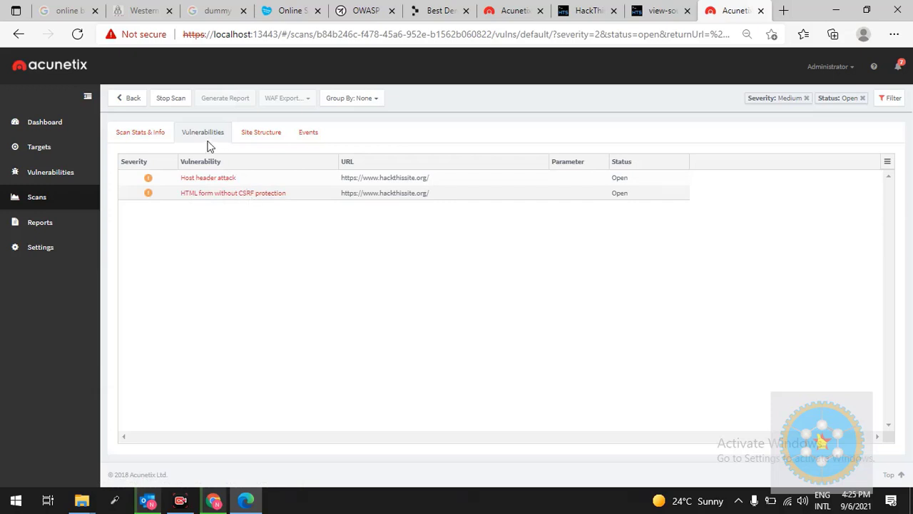
click(136, 141)
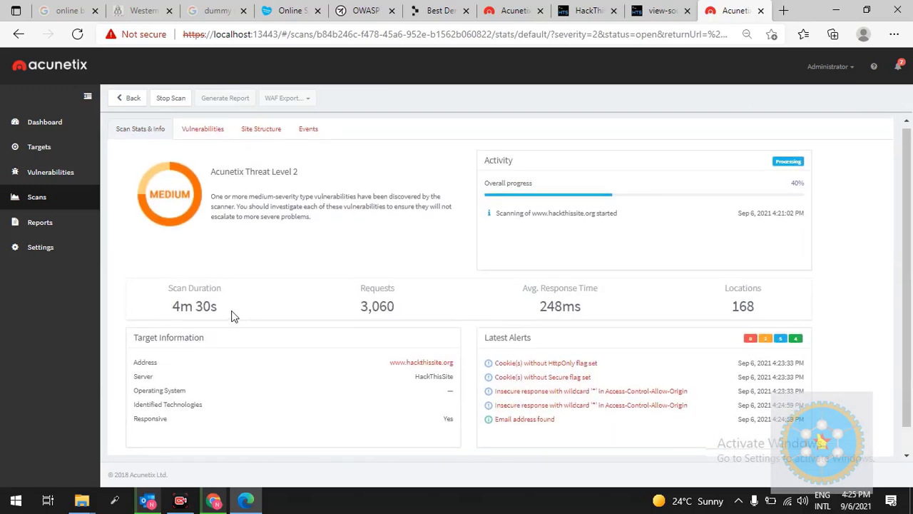
click(204, 133)
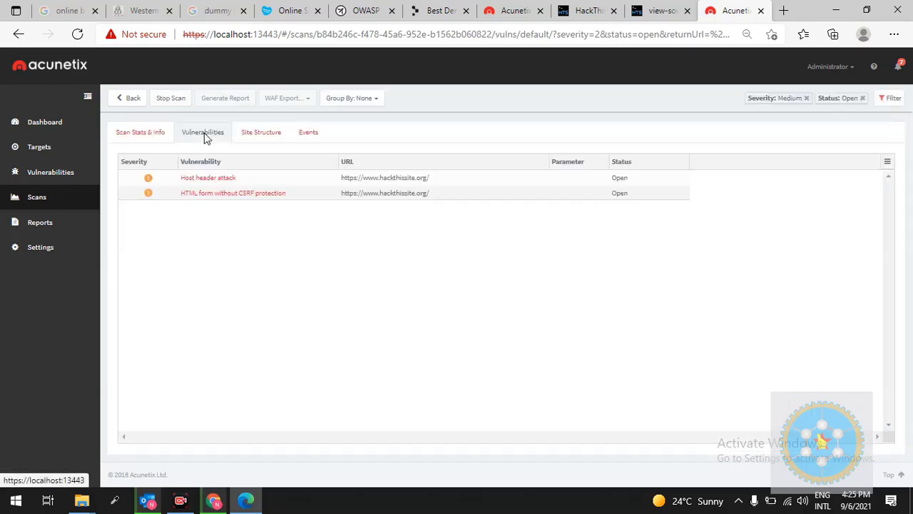
- Examine the crawled site structure, expanding articles and its read folder, inspecting items 1154 and 1155, and collapsing the folders again
click(258, 132)
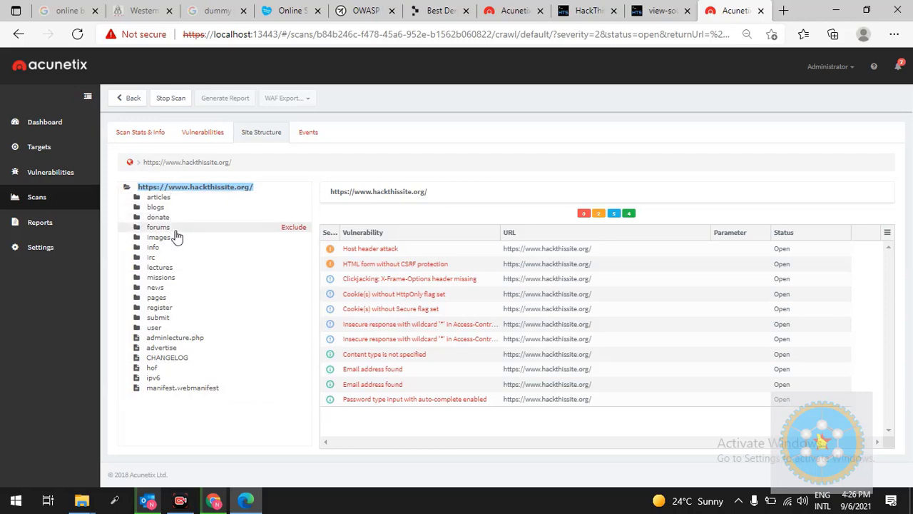
click(142, 197)
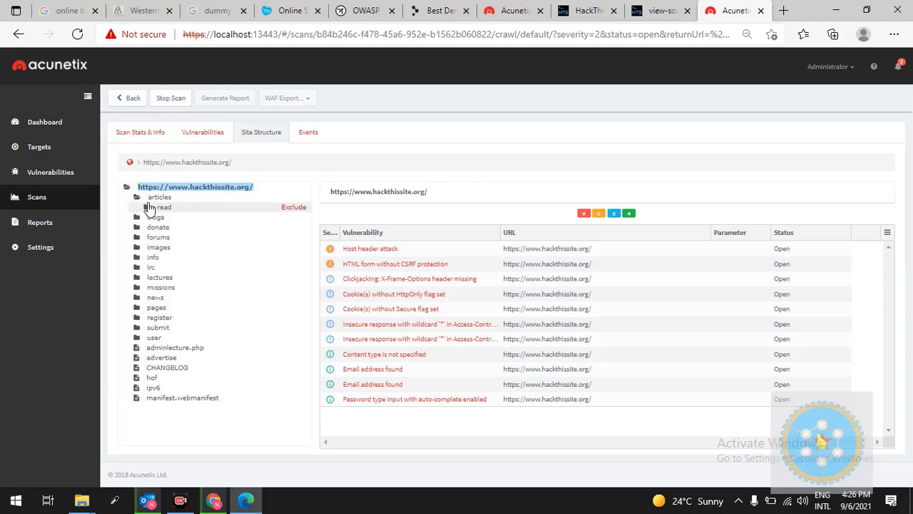
click(151, 207)
click(171, 219)
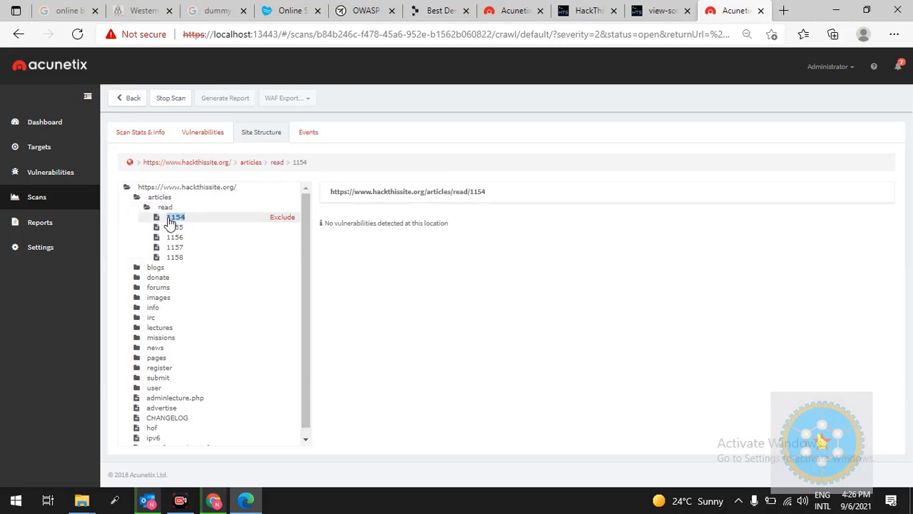
click(171, 227)
click(148, 207)
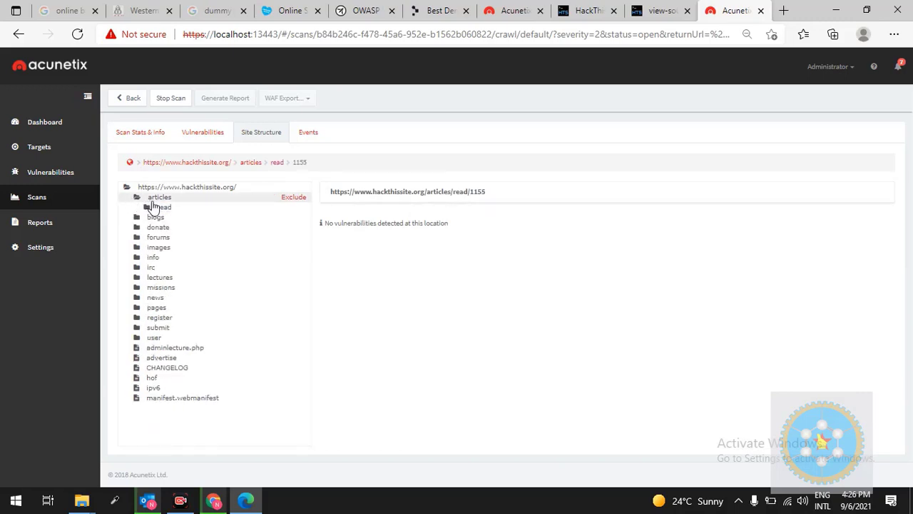
double_click(158, 208)
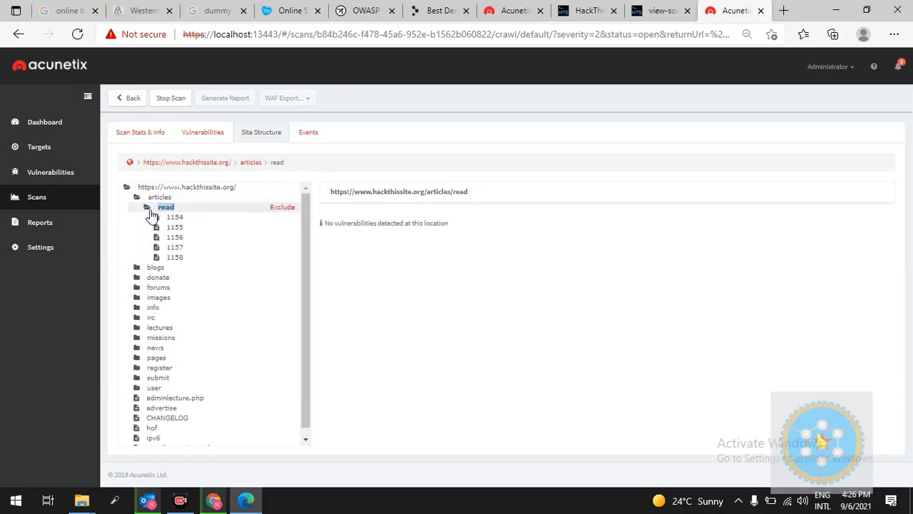
click(148, 209)
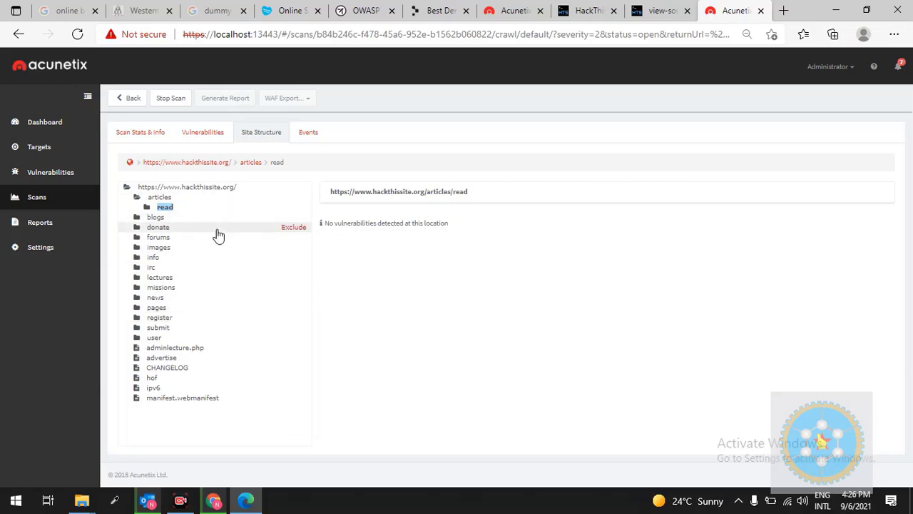
click(145, 209)
click(137, 198)
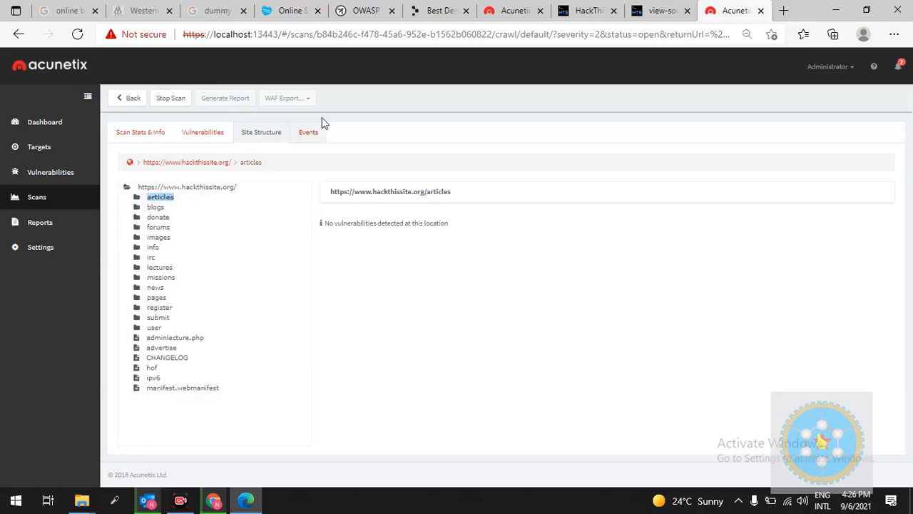
- Check the scan's event log and return to the scan statistics
click(308, 133)
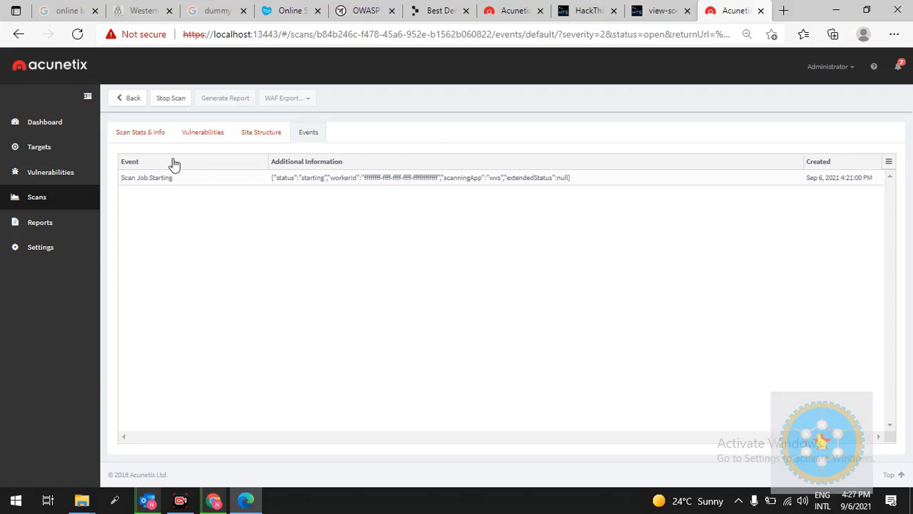
click(147, 133)
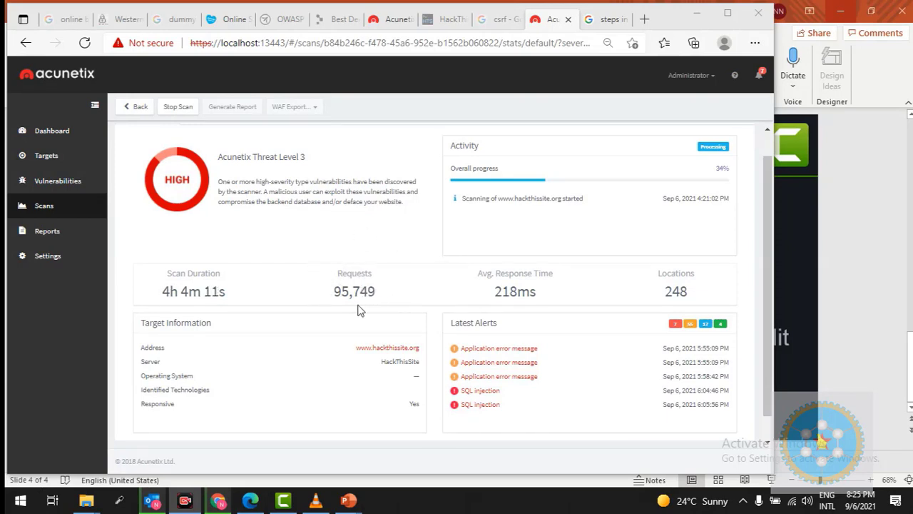
- Examine the scan's updated request count, number of locations and overall progress
drag(335, 298, 385, 297)
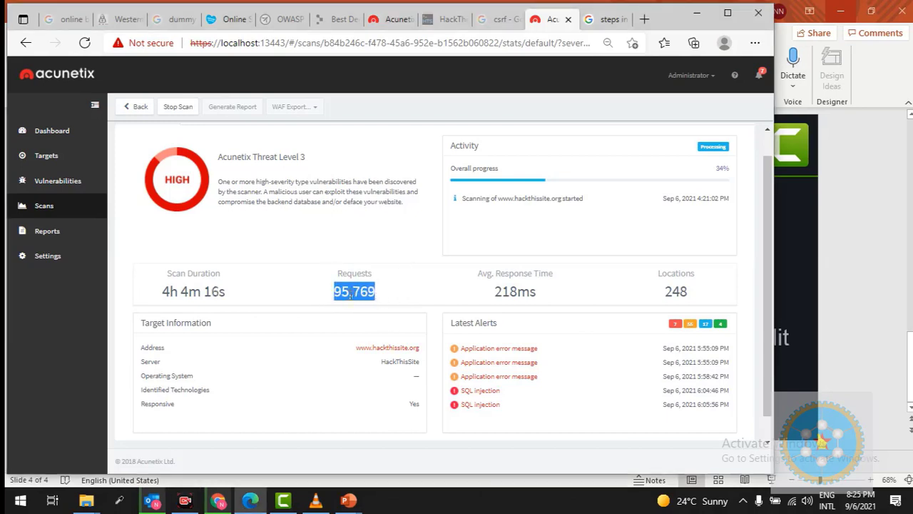
drag(336, 296, 399, 304)
click(400, 304)
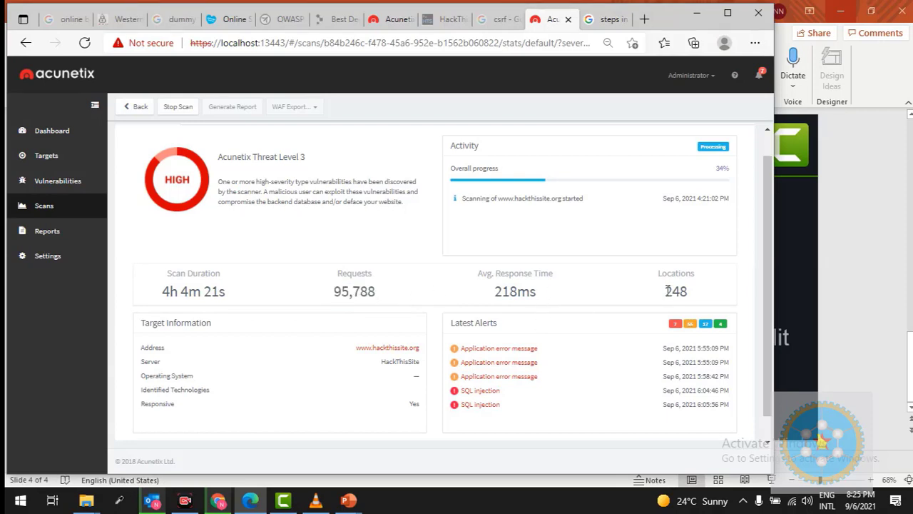
drag(668, 291, 696, 298)
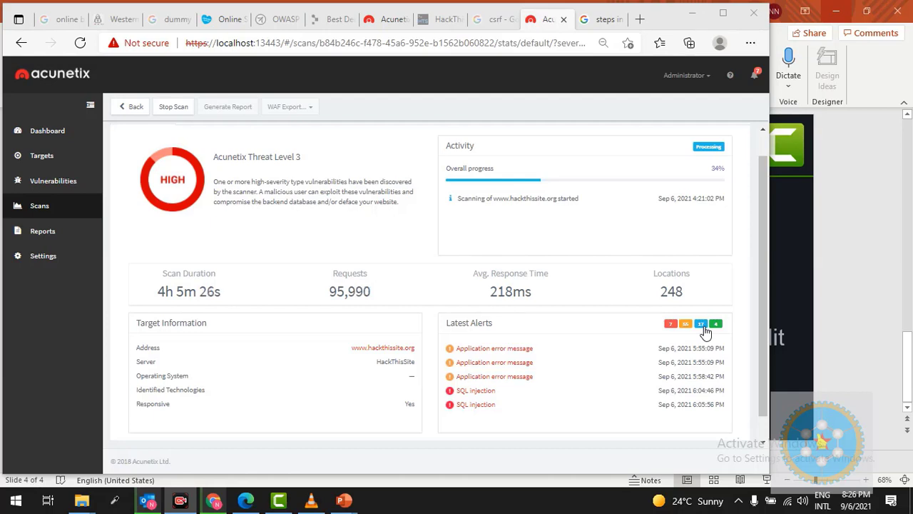
triple_click(719, 168)
click(660, 249)
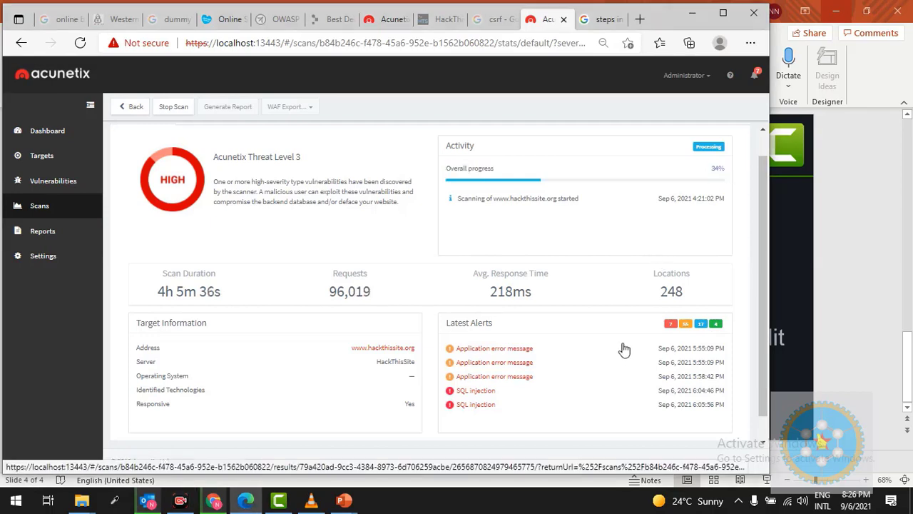
- Show the scan's vulnerabilities grouped by type and widen the Severity column enough to read its full heading
scroll(624, 349, up, 1)
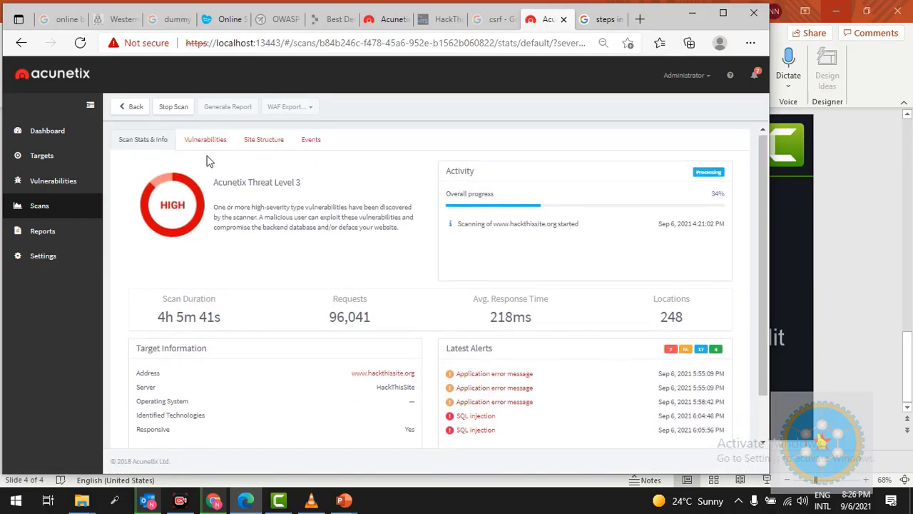
click(207, 143)
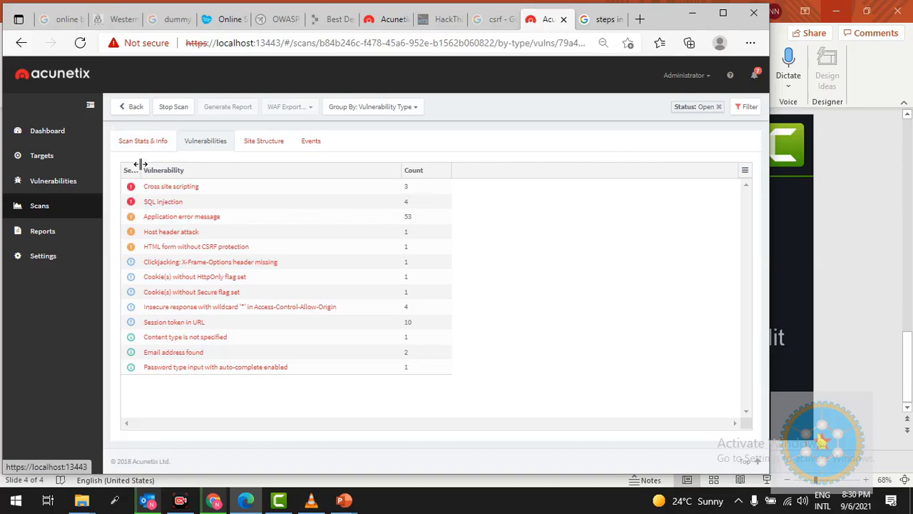
drag(141, 170, 182, 166)
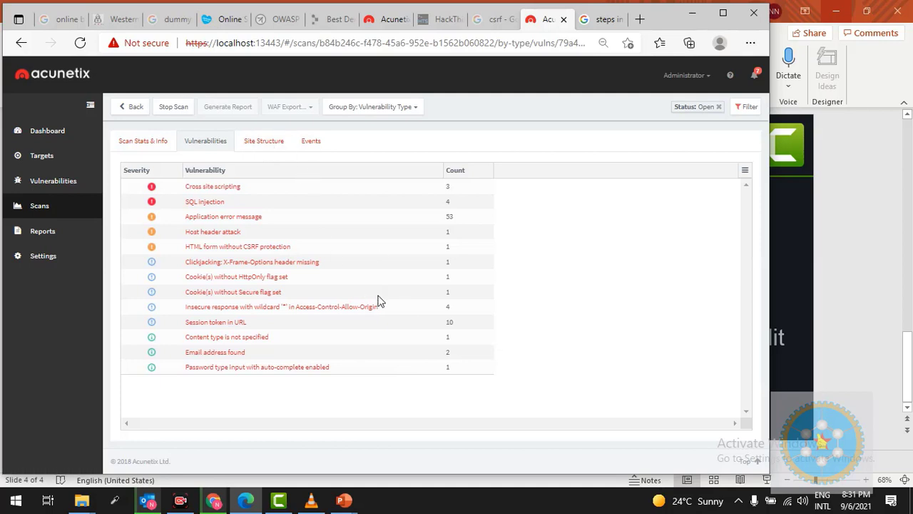
click(266, 141)
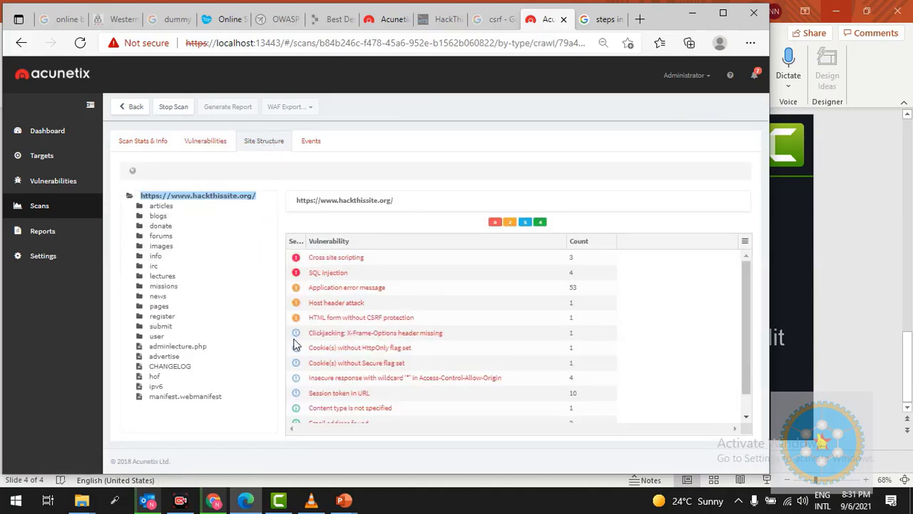
scroll(296, 343, down, 1)
scroll(746, 284, up, 1)
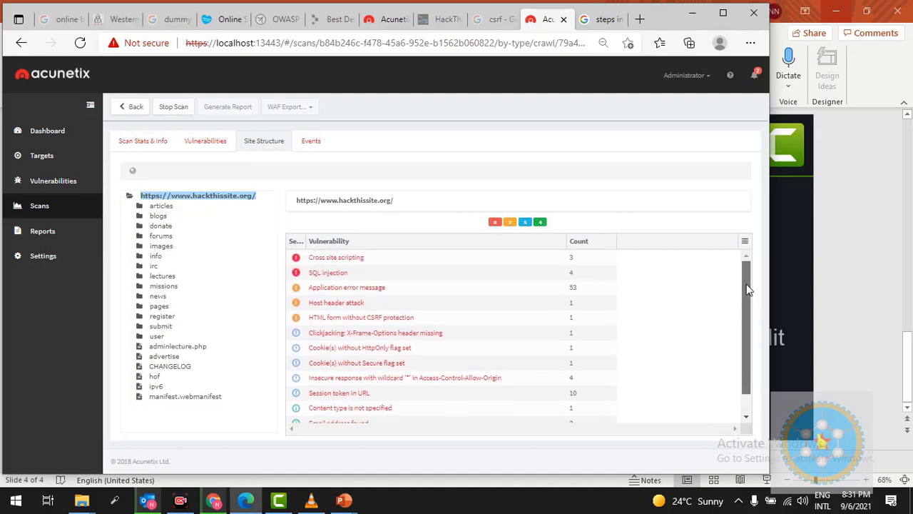
click(347, 262)
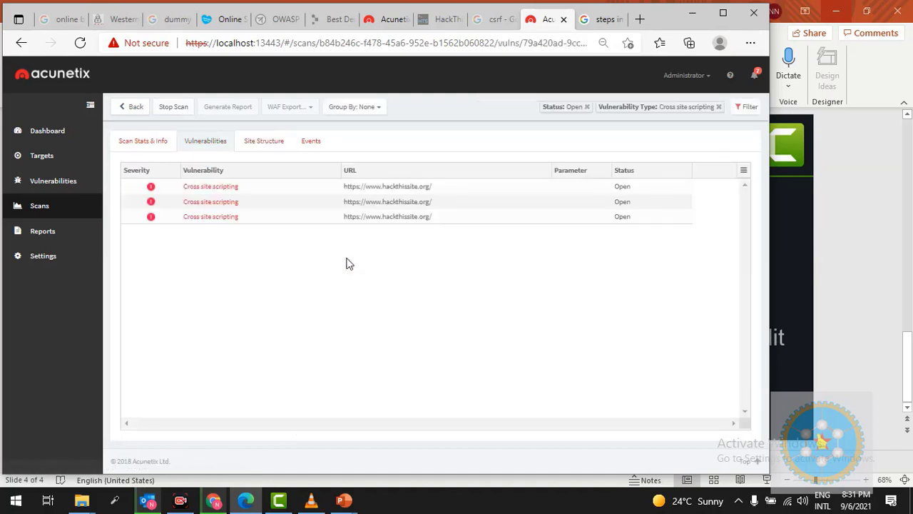
click(245, 150)
scroll(394, 316, down, 1)
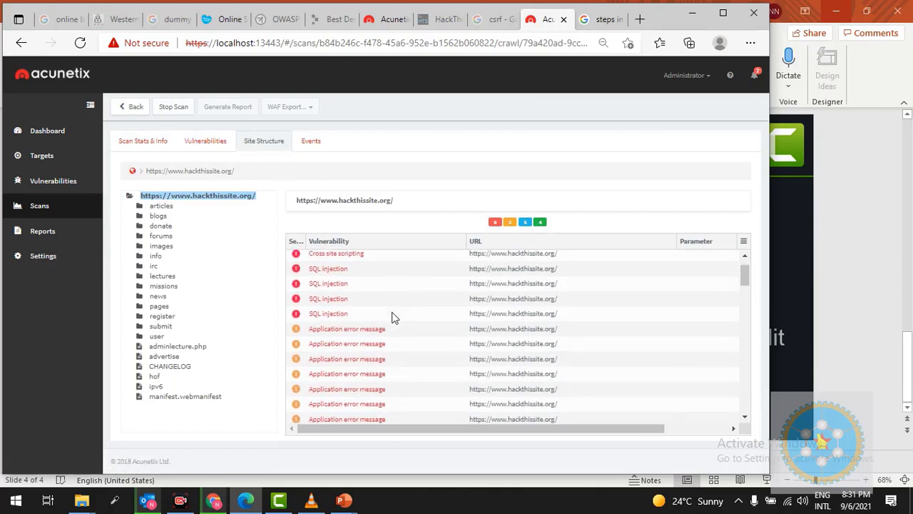
- Review the scan's events, its filtered vulnerabilities list and its statistics, including overall progress, target information and latest alerts
click(313, 143)
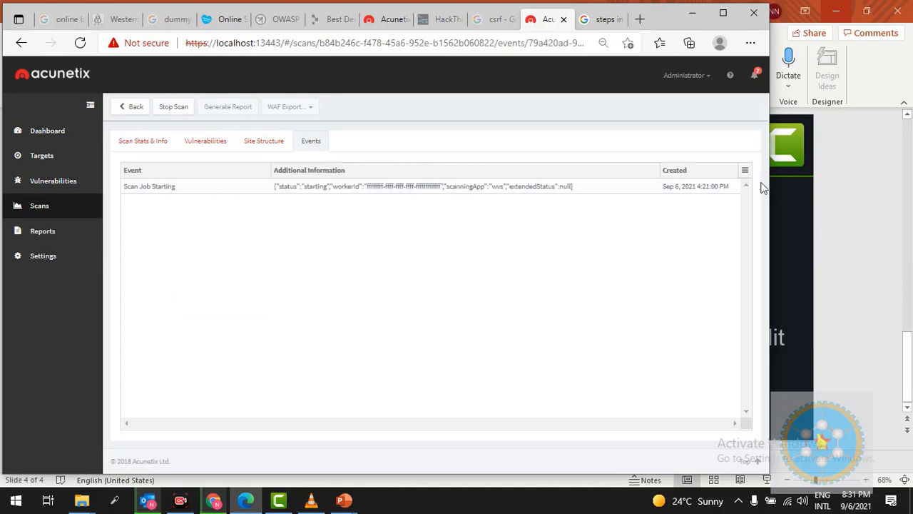
drag(698, 187, 712, 187)
click(206, 142)
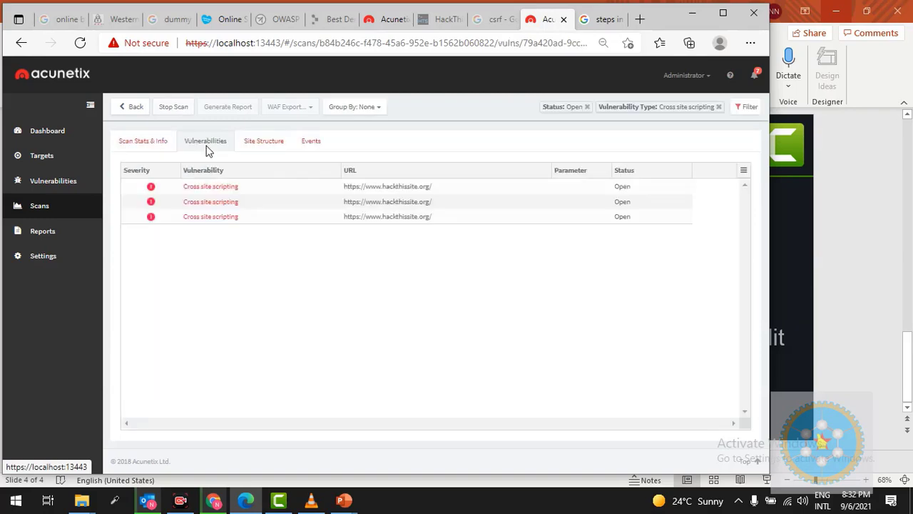
click(147, 142)
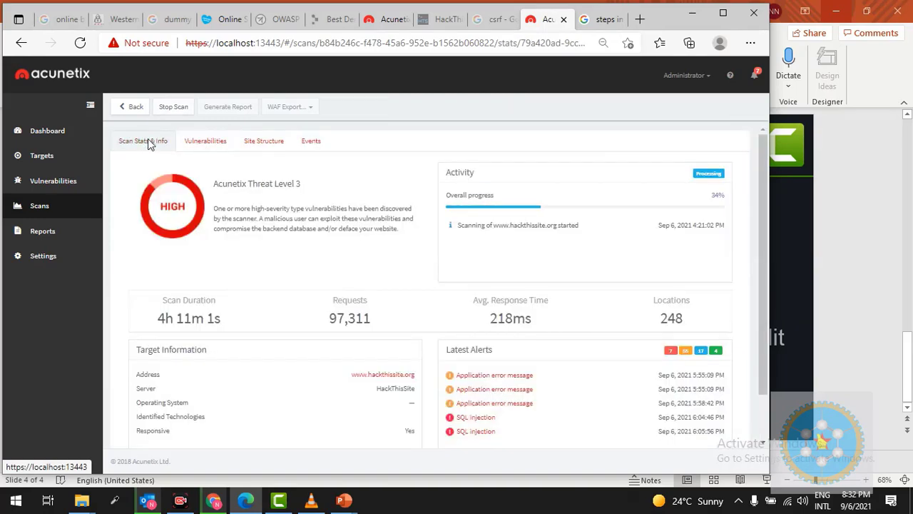
scroll(449, 285, down, 1)
scroll(451, 289, up, 1)
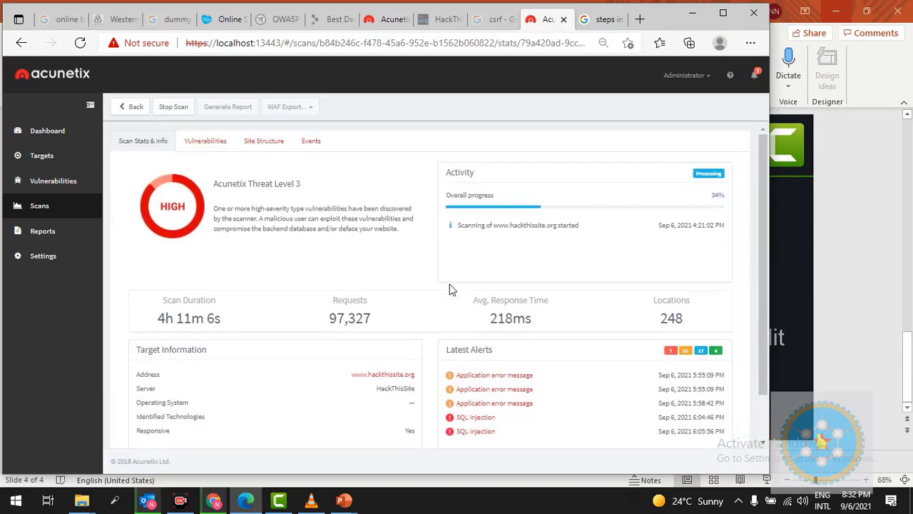
scroll(449, 289, down, 1)
scroll(450, 288, up, 1)
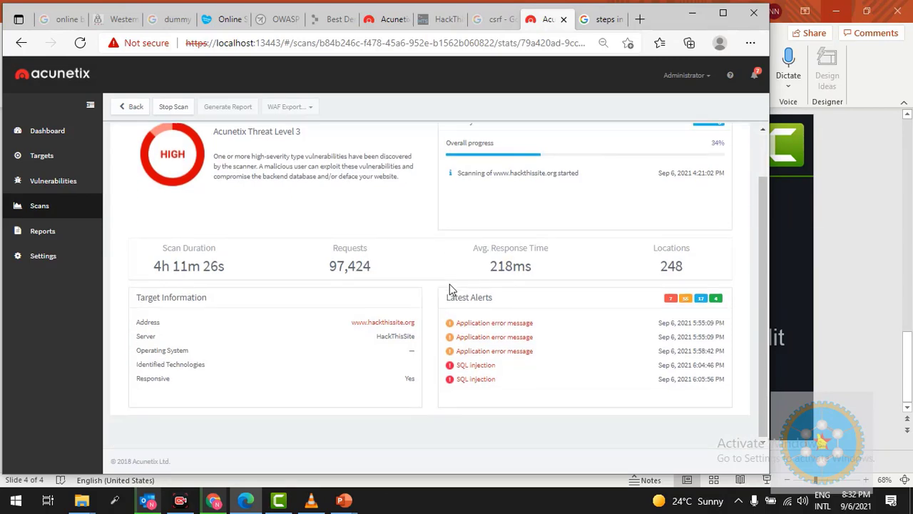
click(172, 112)
click(492, 147)
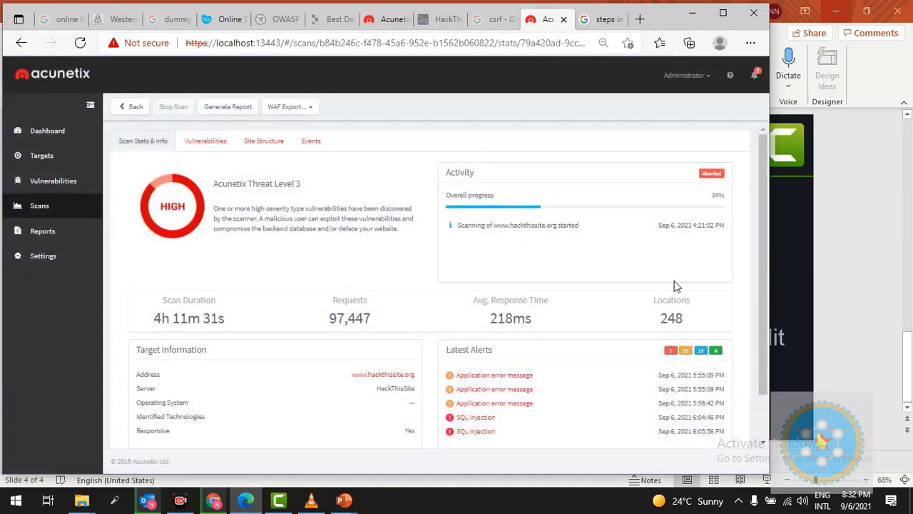
scroll(677, 285, down, 2)
scroll(674, 286, up, 2)
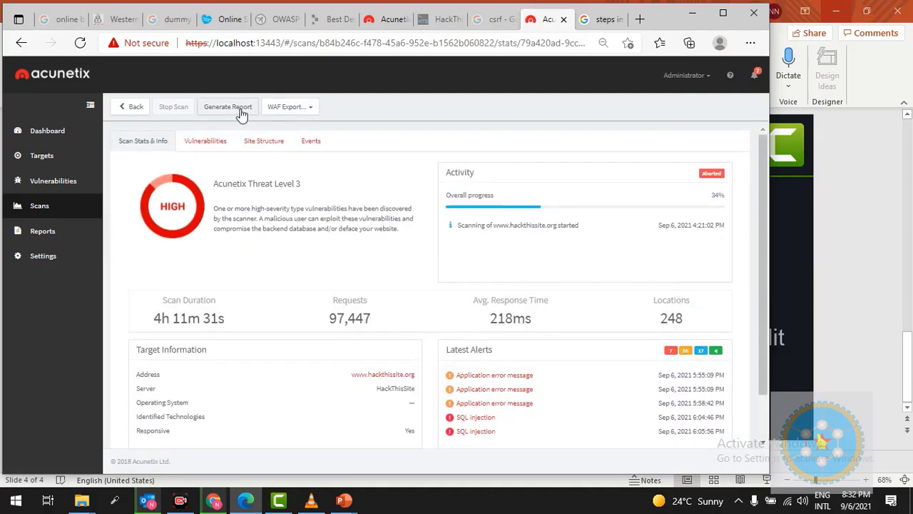
click(306, 110)
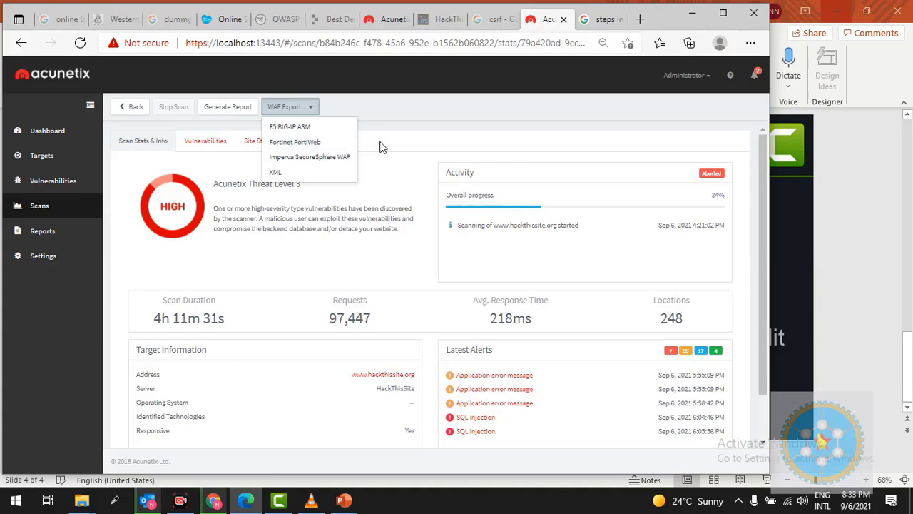
click(380, 168)
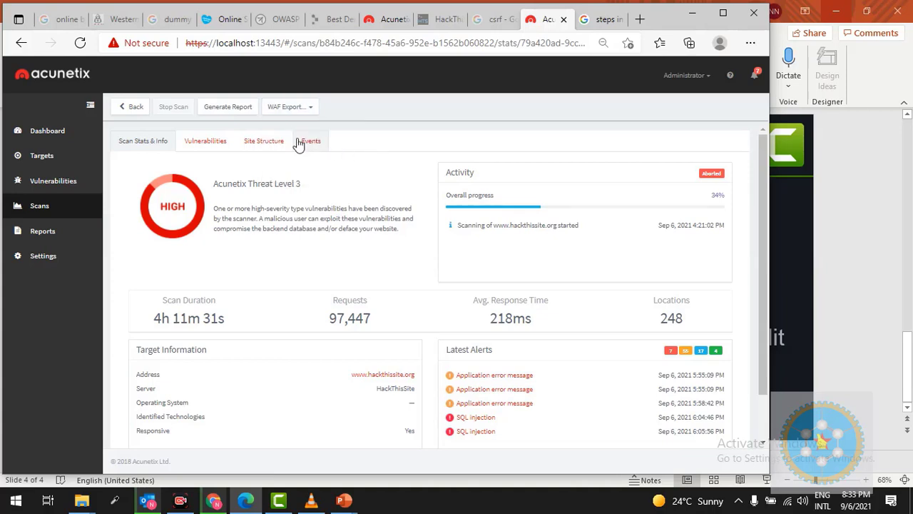
- Generate a report of the stopped scan using the Developer template
click(226, 110)
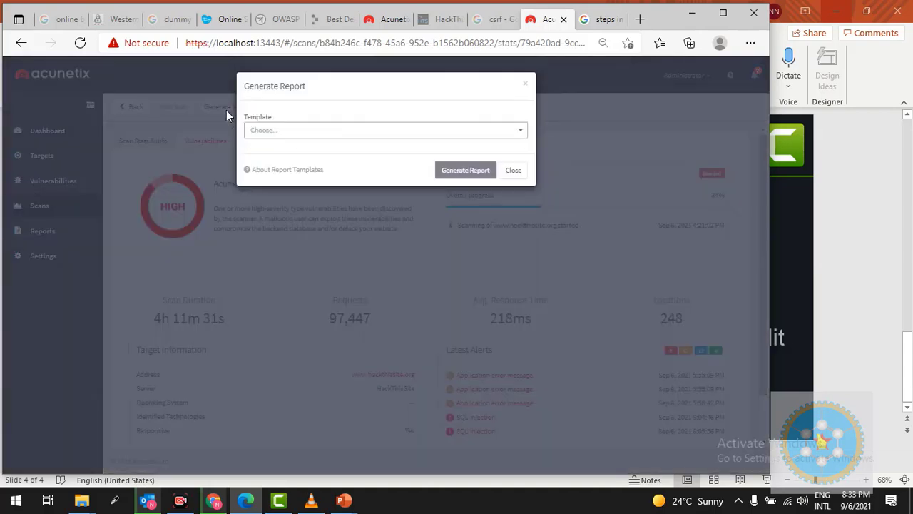
click(373, 140)
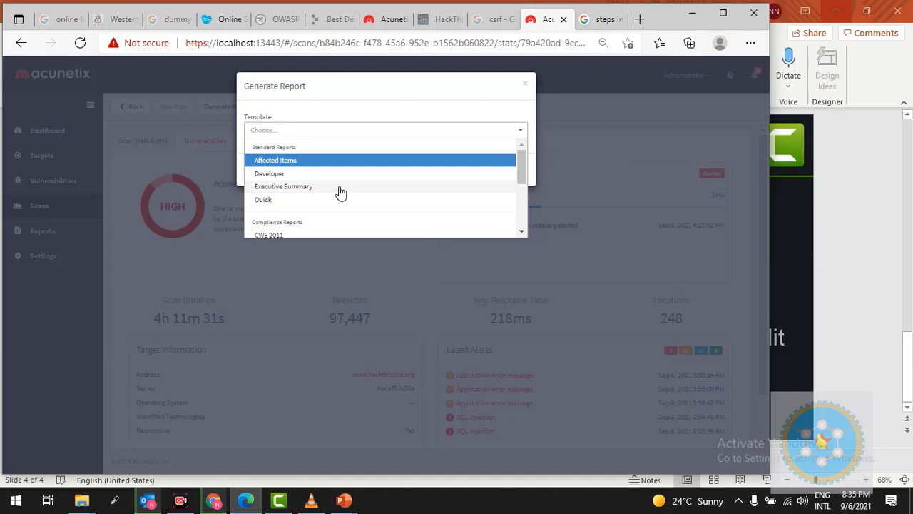
click(298, 173)
click(467, 170)
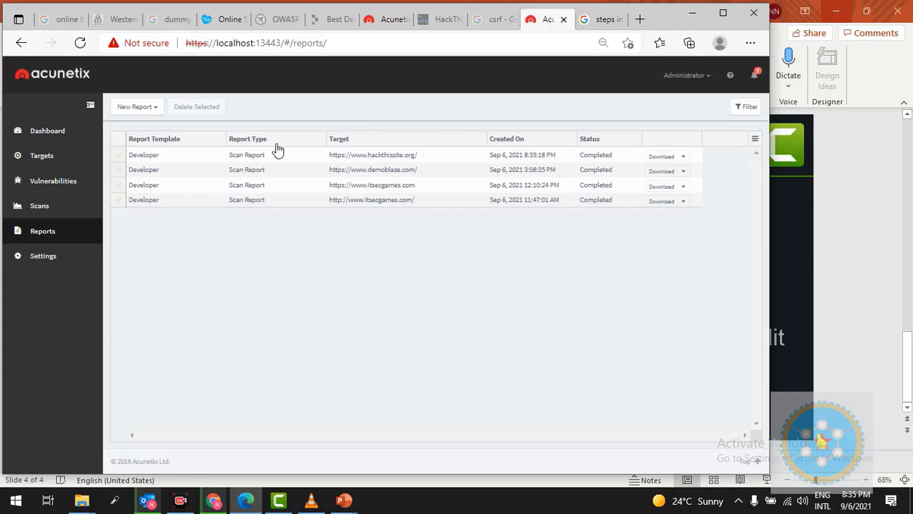
- Try to generate a target report for the HackThisSite 01 target using the Executive Summary template
click(152, 111)
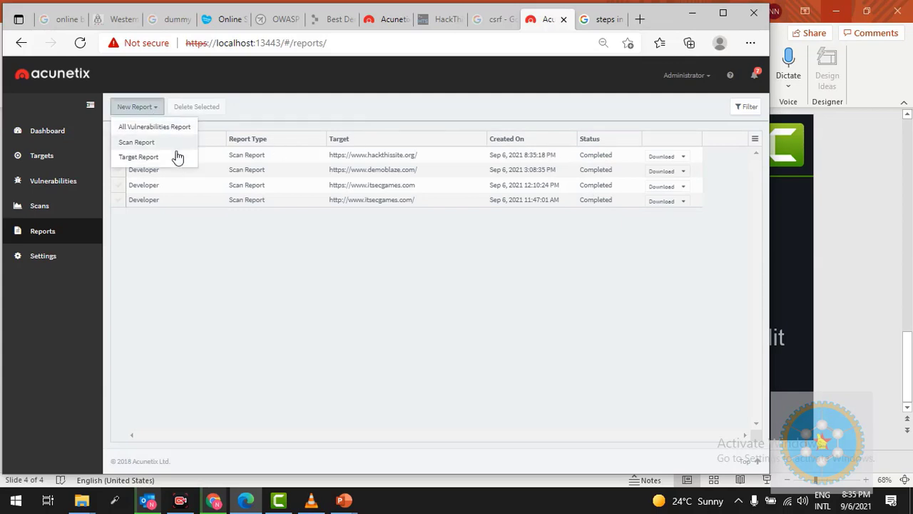
click(57, 211)
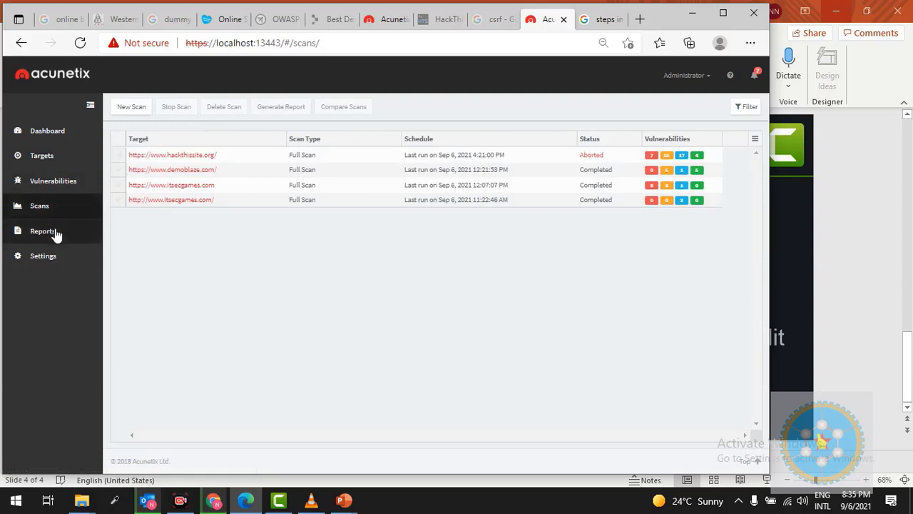
click(57, 232)
click(150, 109)
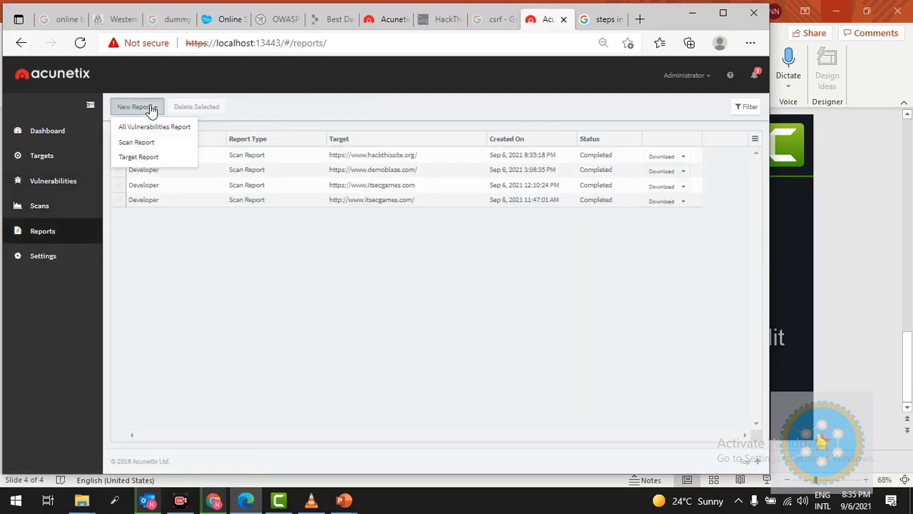
click(162, 156)
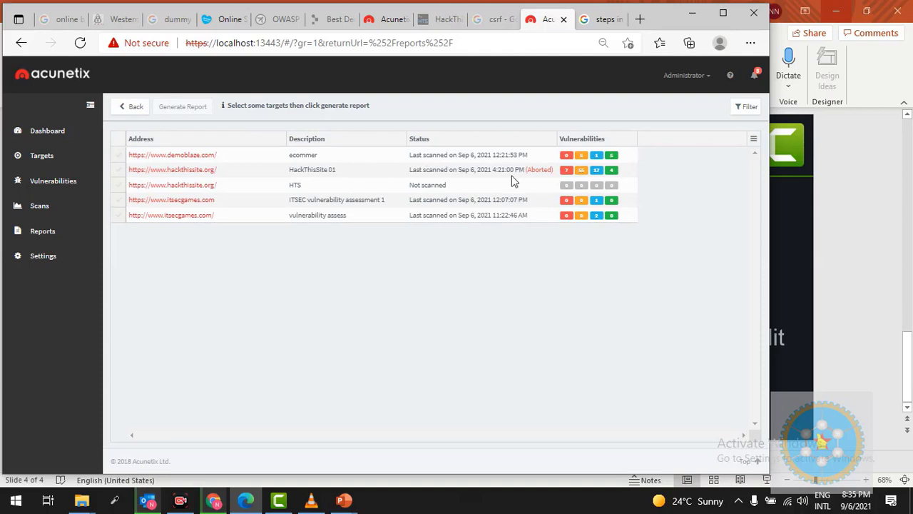
click(118, 171)
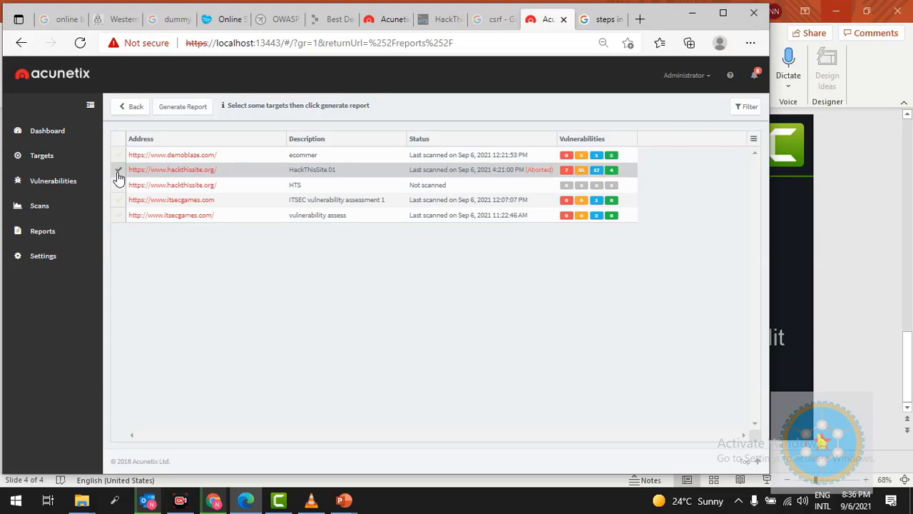
click(182, 107)
click(375, 134)
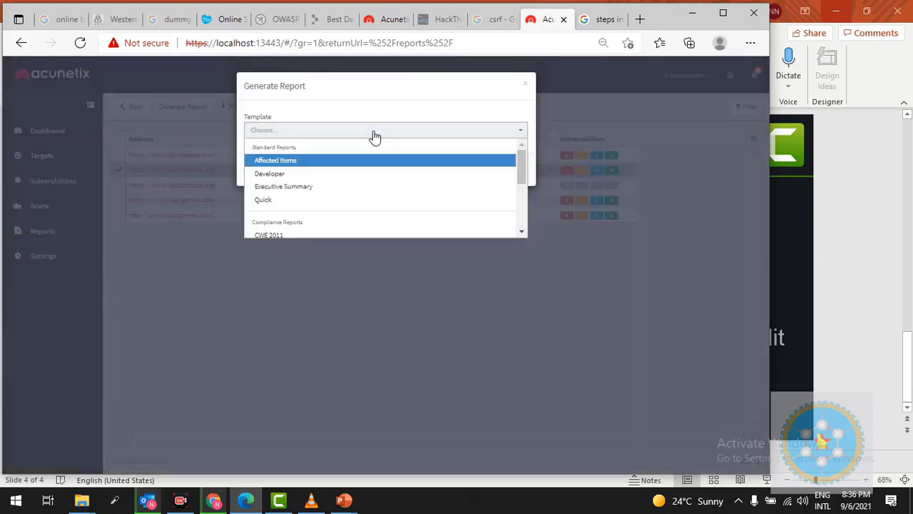
click(362, 187)
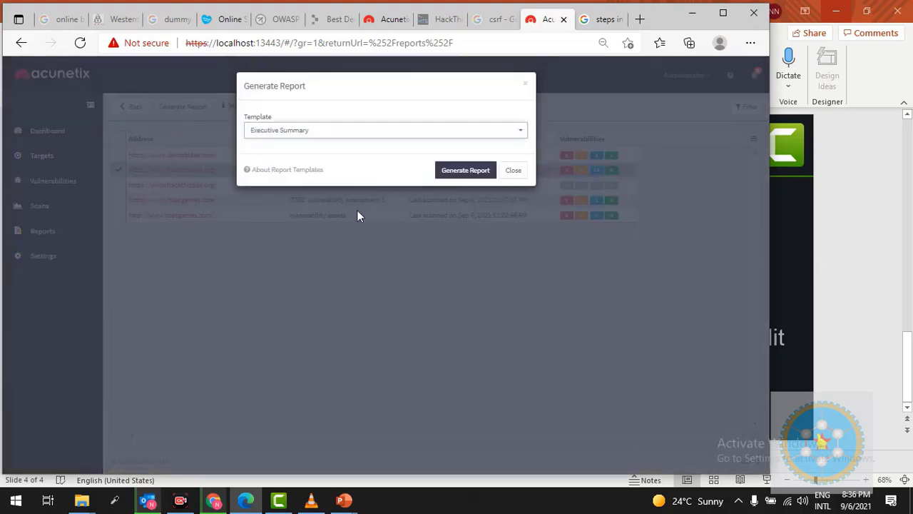
click(466, 170)
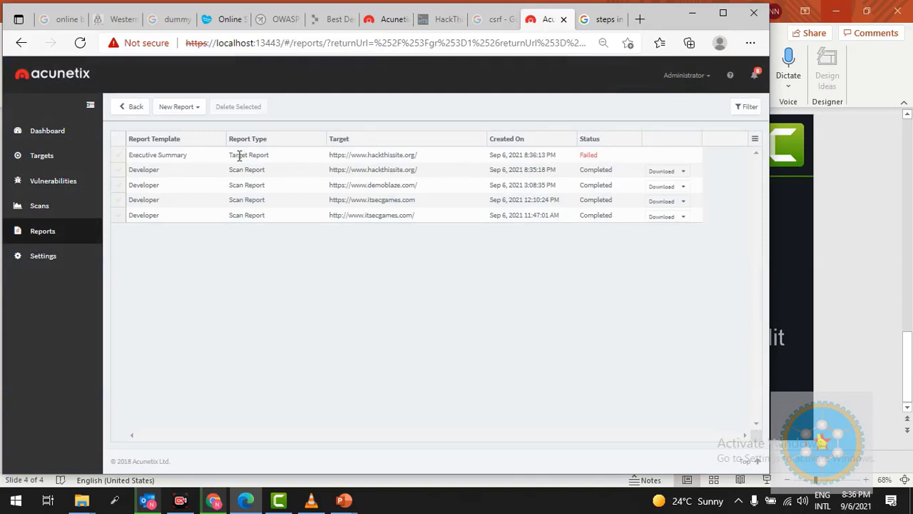
click(202, 111)
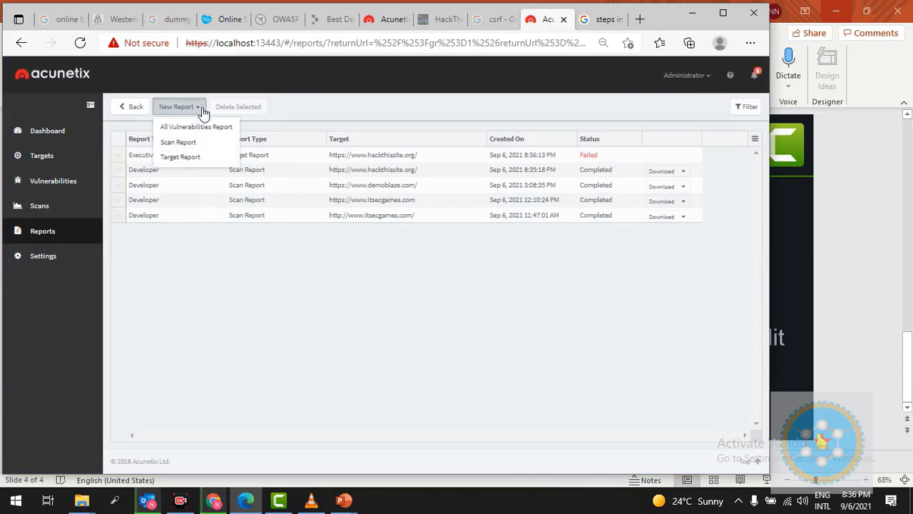
click(178, 142)
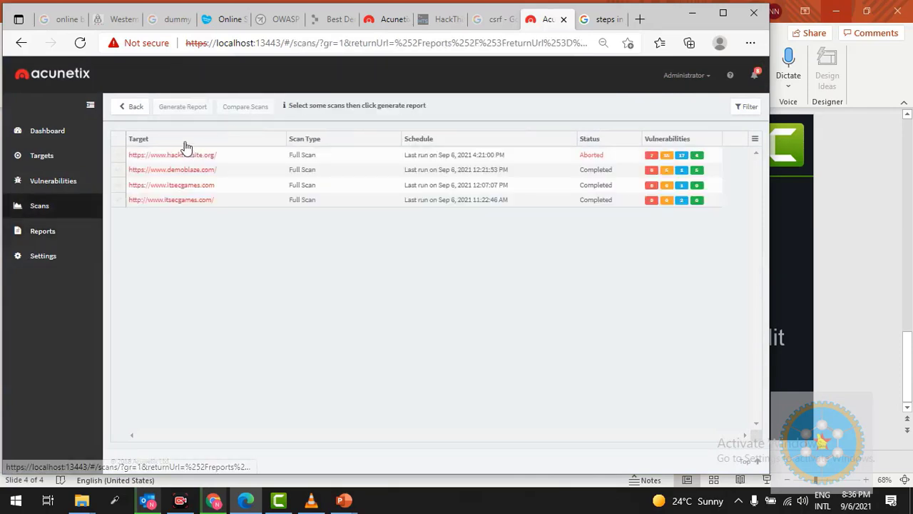
click(119, 155)
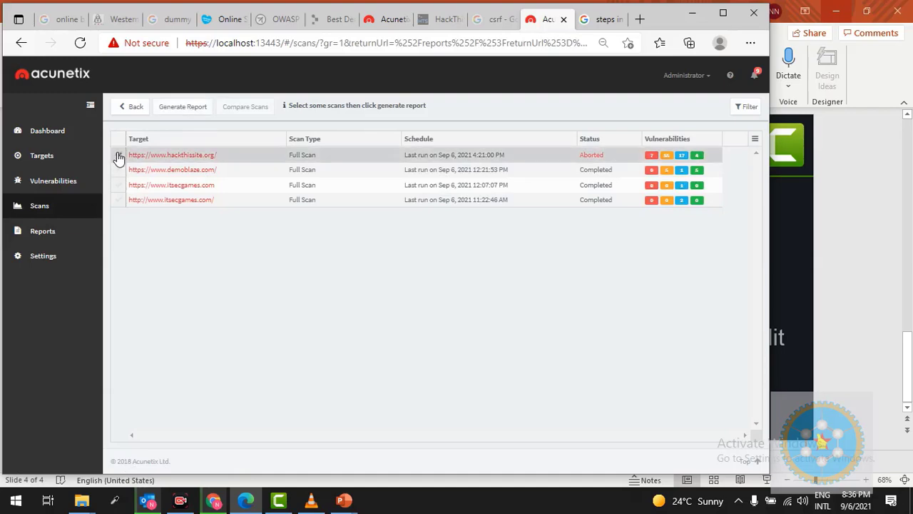
click(163, 112)
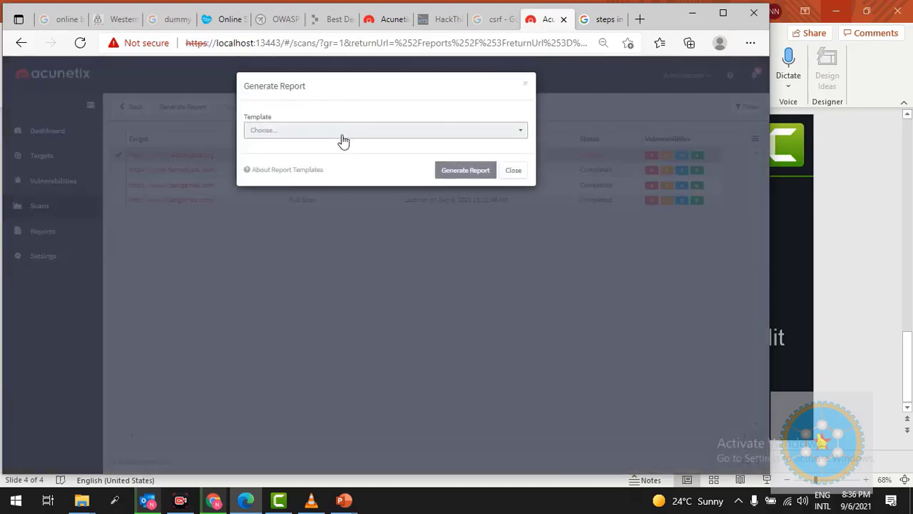
click(343, 132)
click(346, 186)
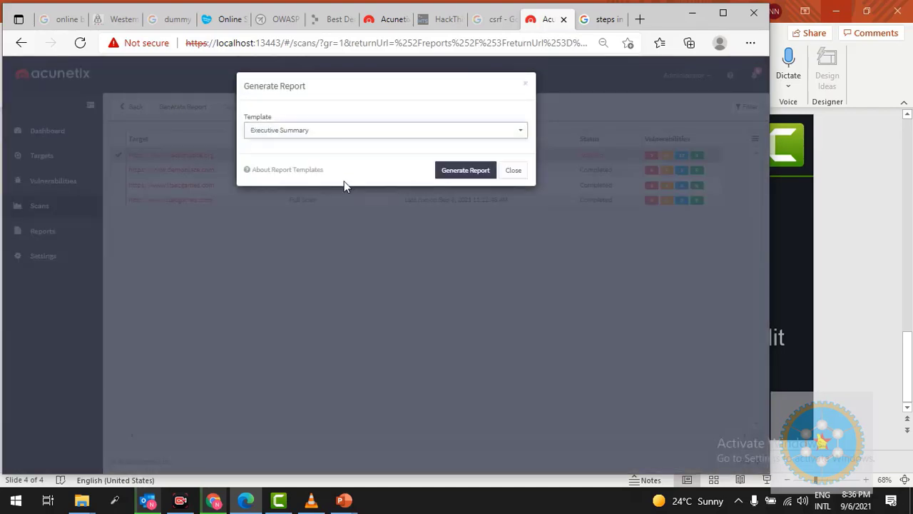
click(466, 174)
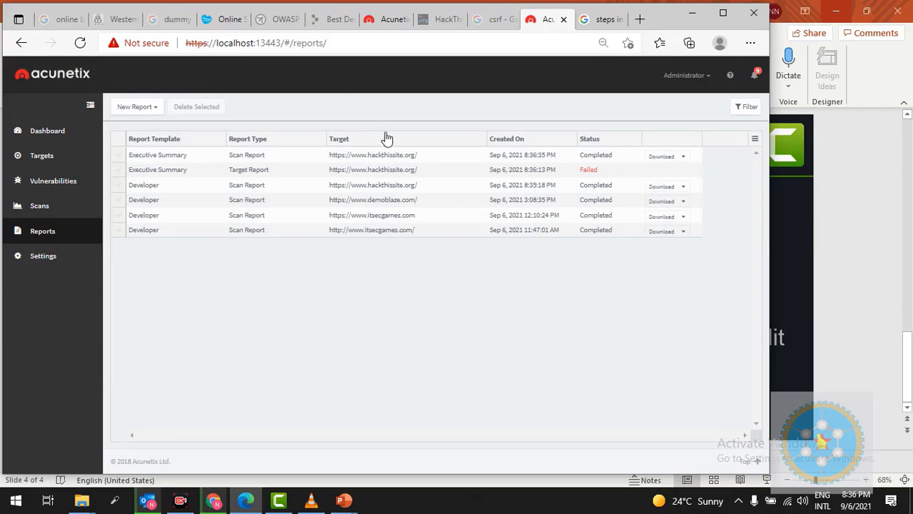
click(118, 170)
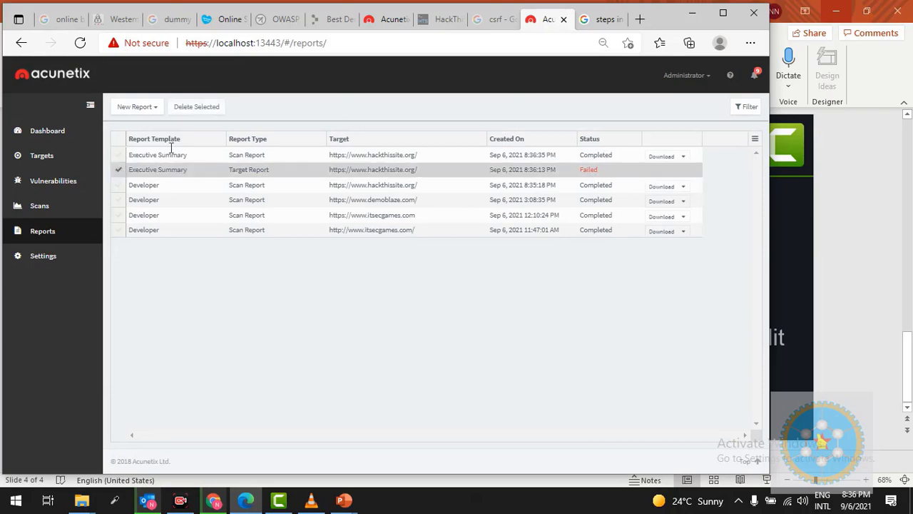
click(197, 107)
click(491, 147)
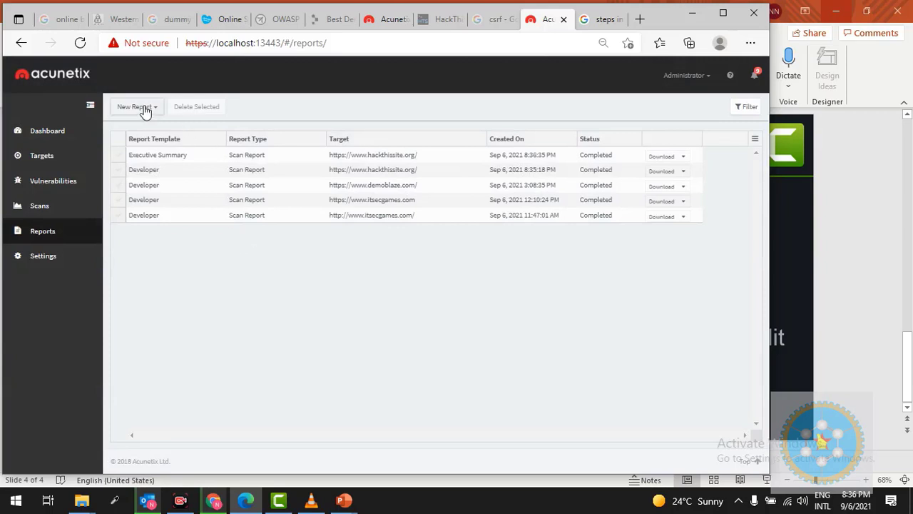
click(682, 157)
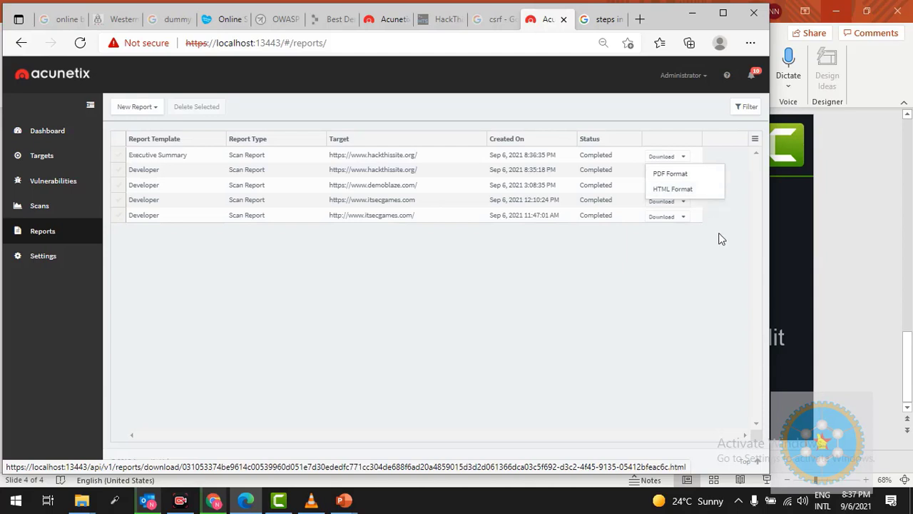
drag(715, 216, 684, 157)
click(685, 158)
click(684, 158)
click(687, 175)
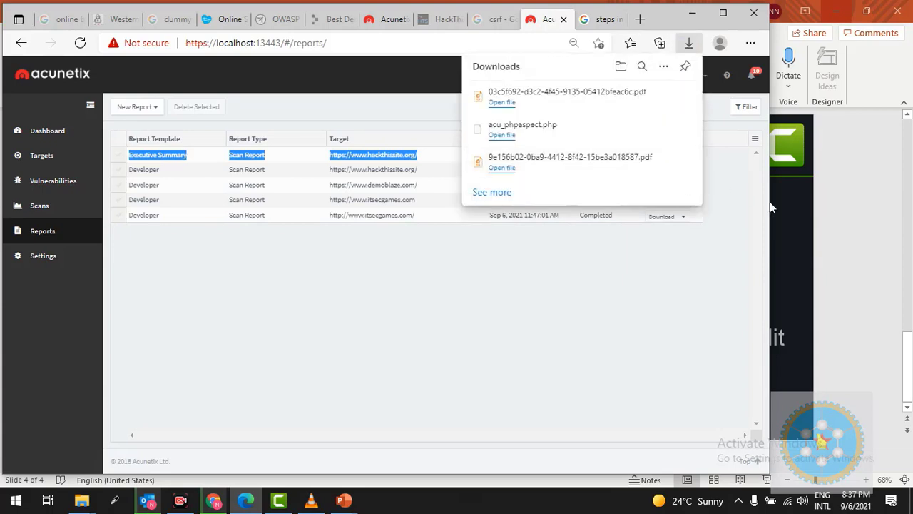
click(754, 238)
click(682, 171)
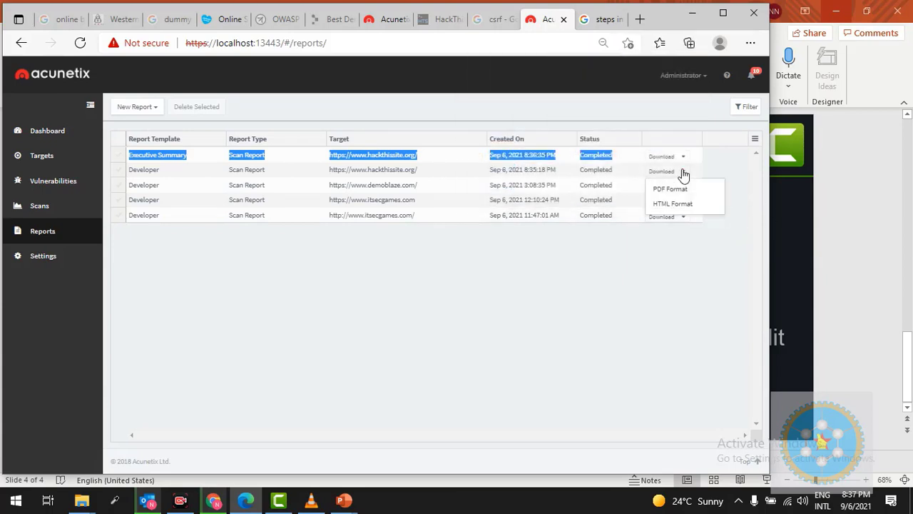
click(683, 191)
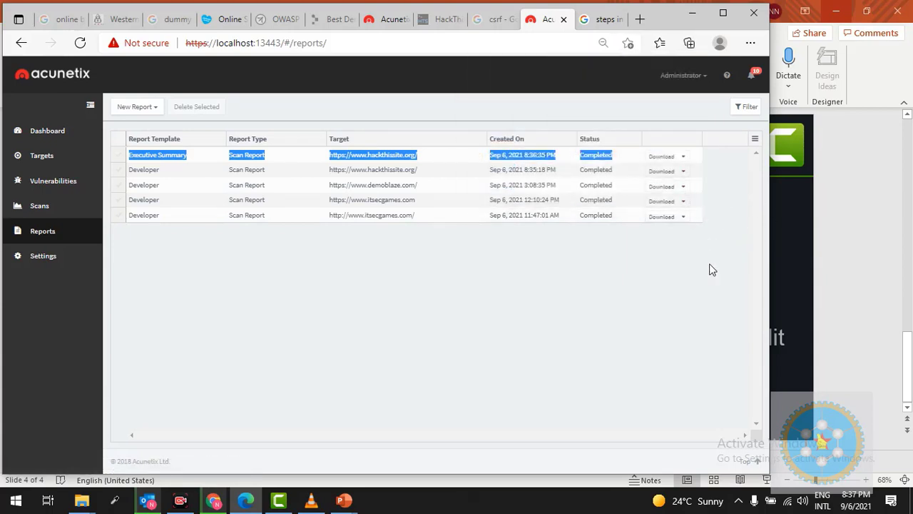
click(582, 306)
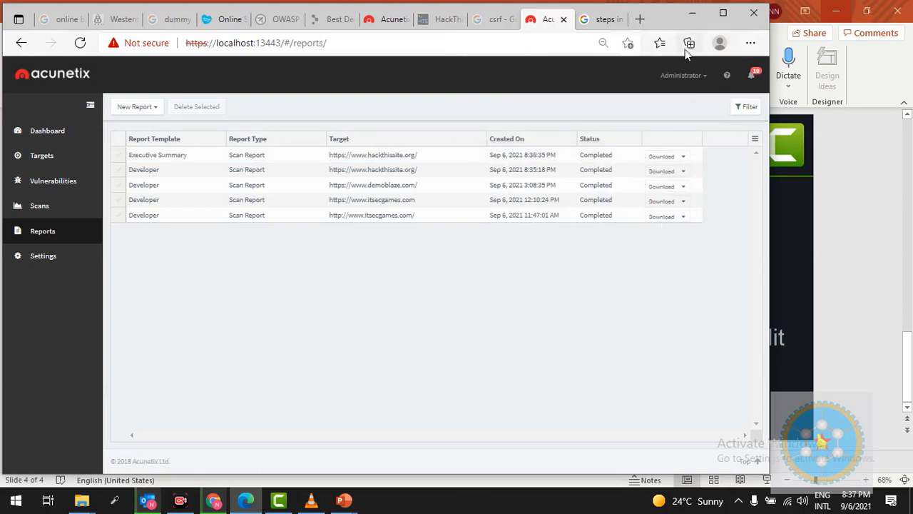
click(750, 44)
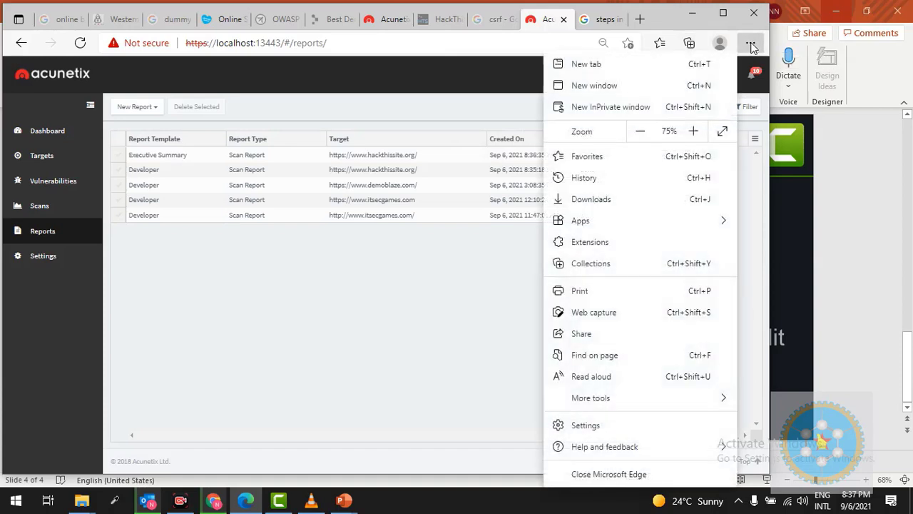
click(470, 321)
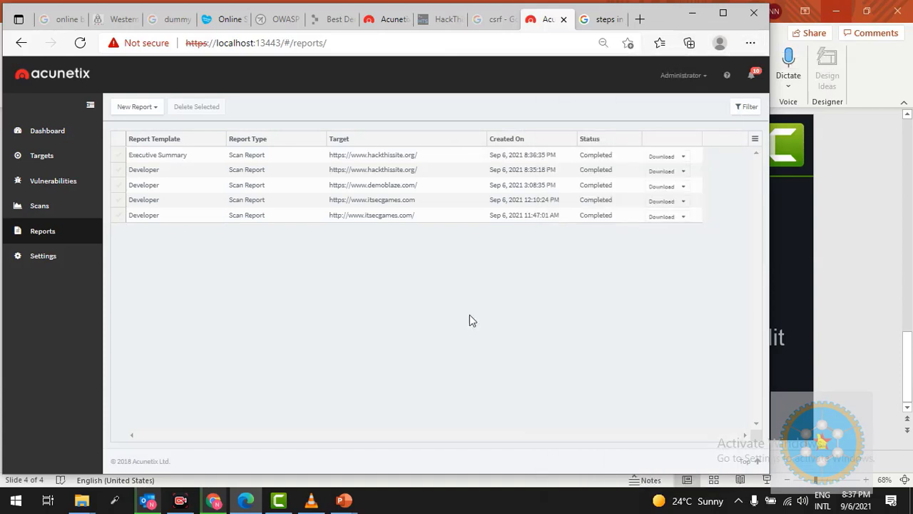
- Open the two most recently downloaded PDF reports in the browser and bring the Executive Summary report to the front
key(ctrl+j)
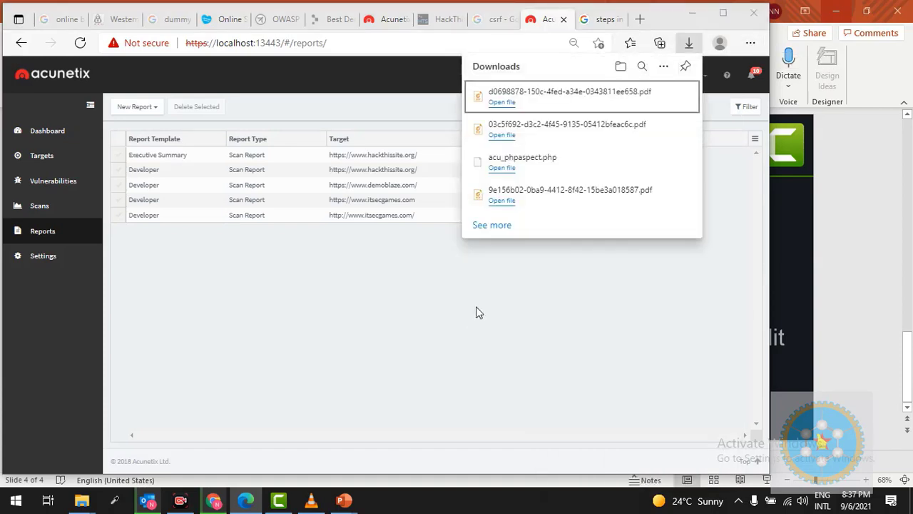
right_click(507, 105)
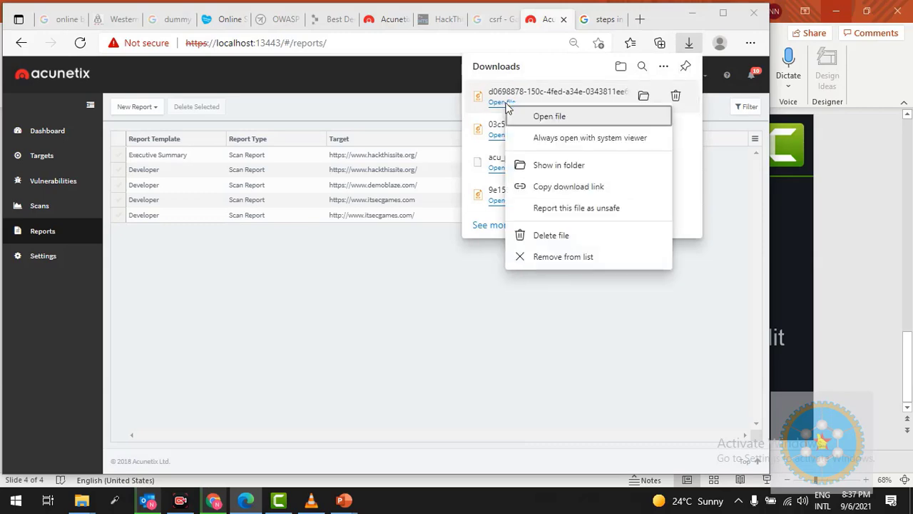
click(549, 117)
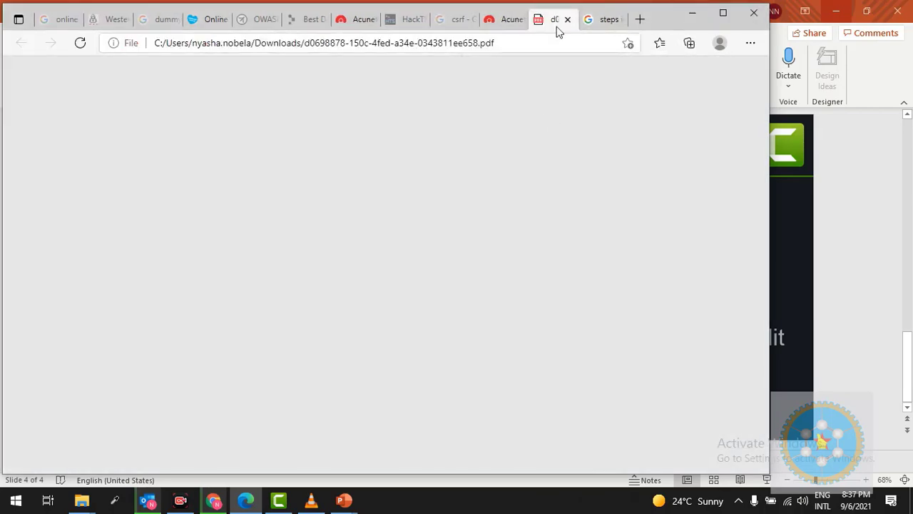
click(490, 21)
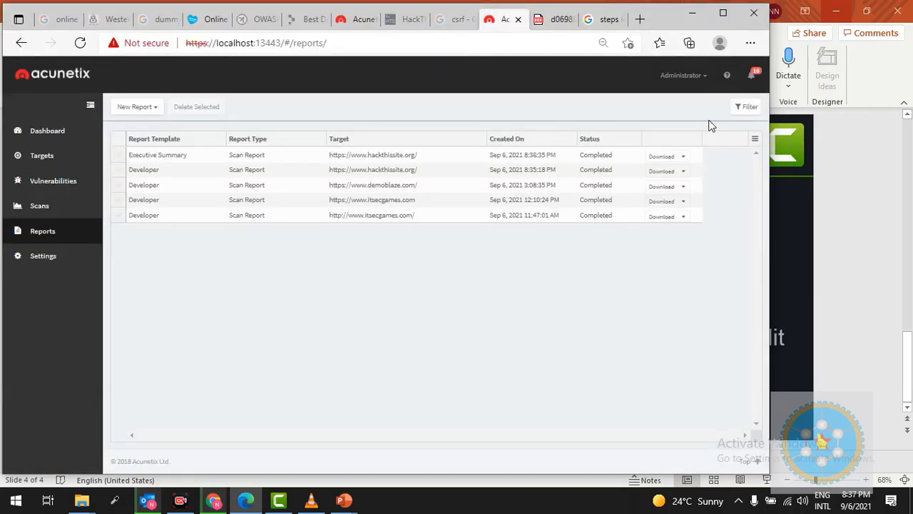
key(ctrl+j)
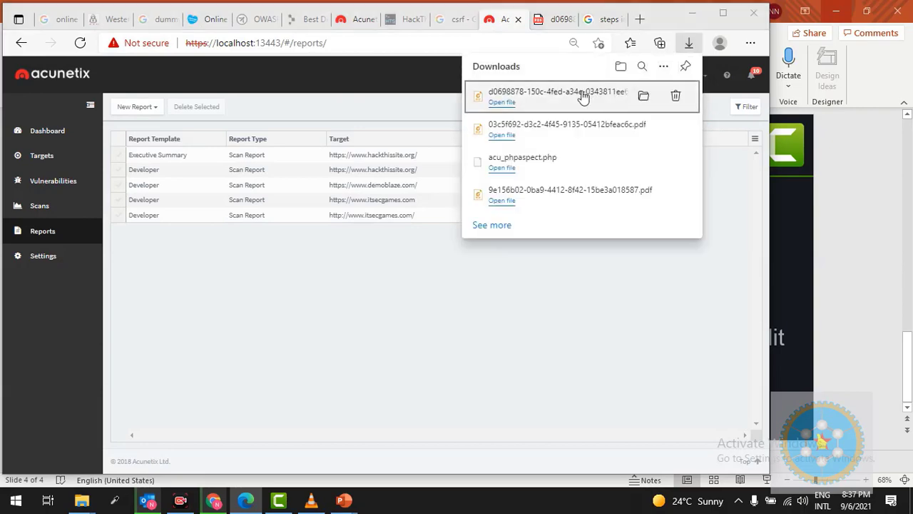
click(509, 136)
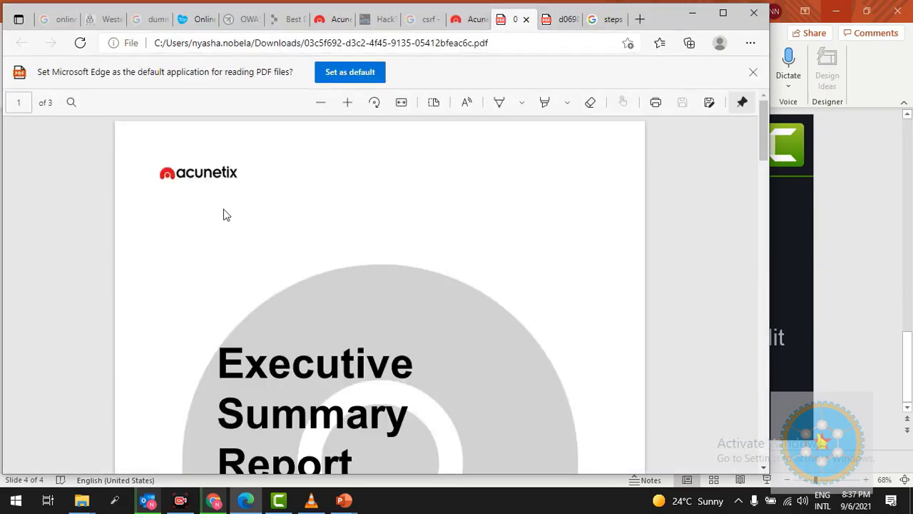
click(458, 21)
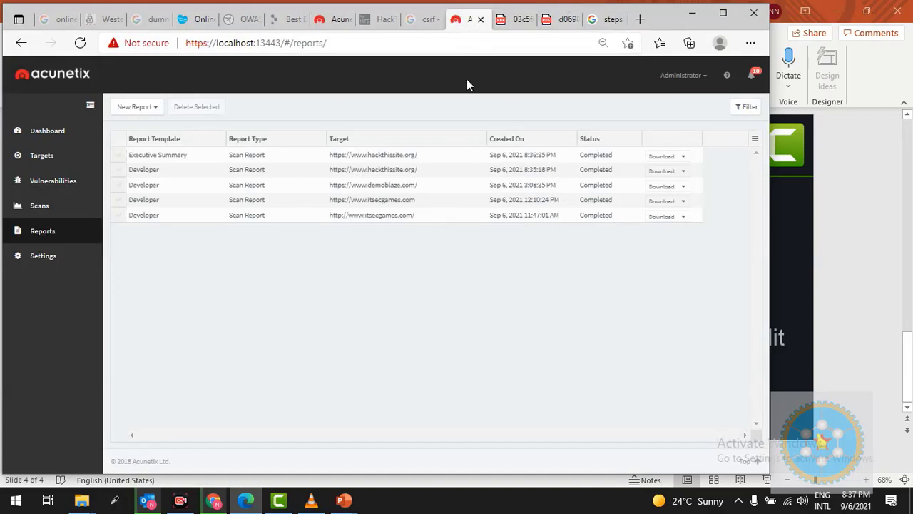
click(517, 22)
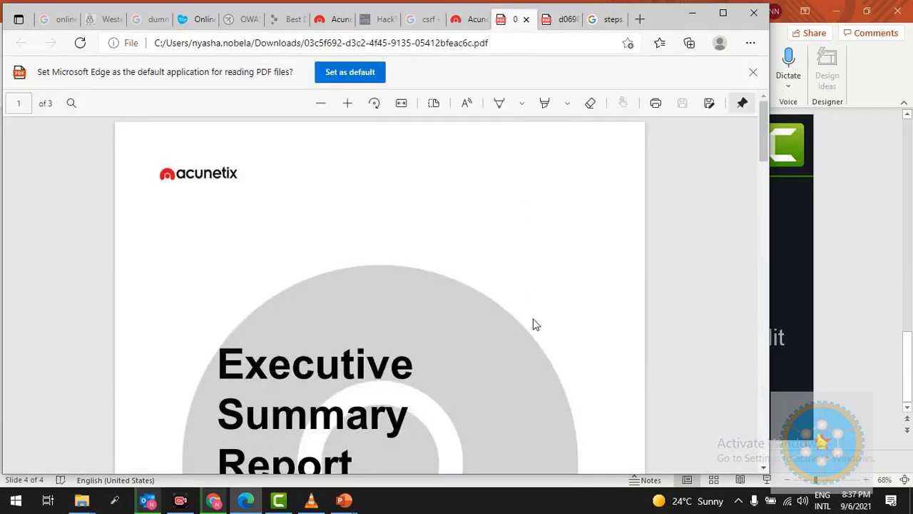
scroll(534, 322, down, 1)
scroll(533, 319, down, 1)
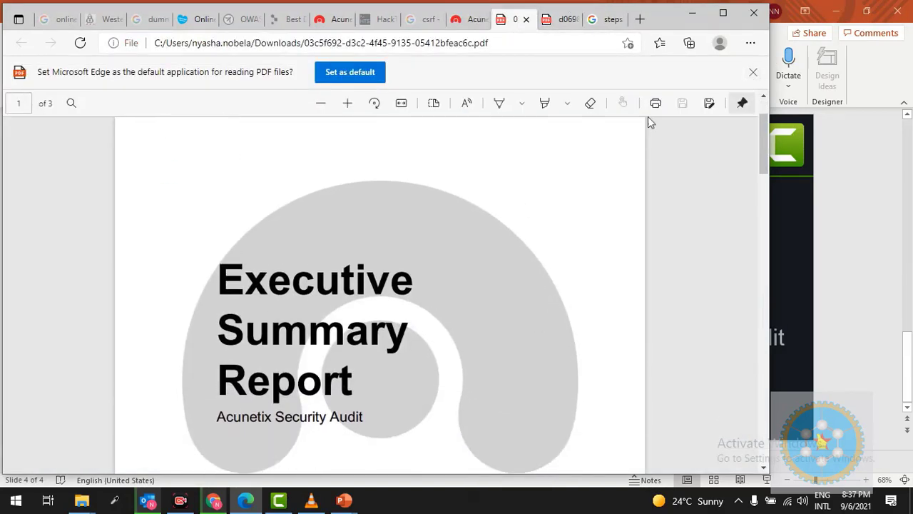
scroll(605, 207, up, 3)
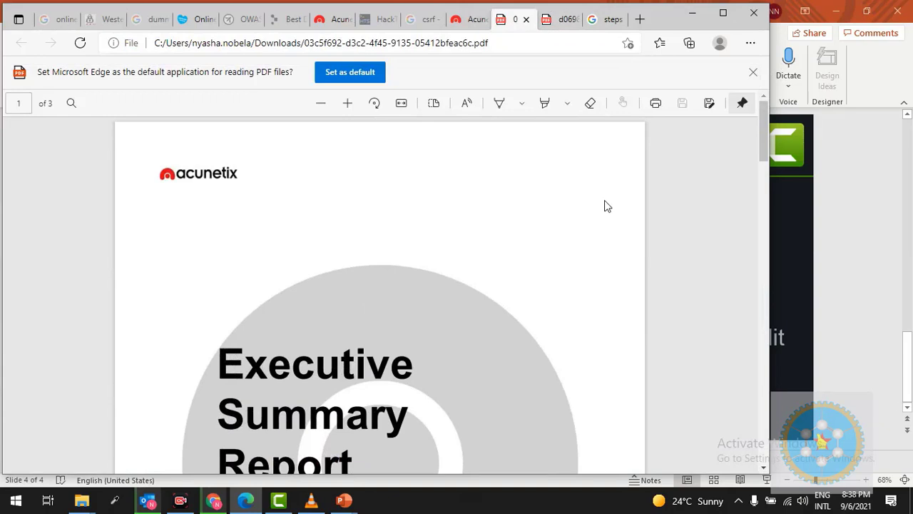
scroll(605, 206, down, 5)
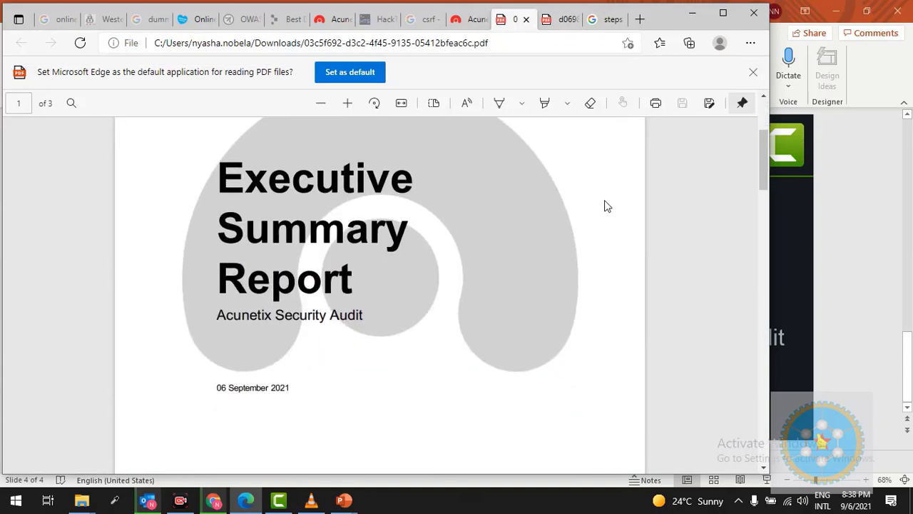
scroll(605, 207, down, 10)
scroll(604, 206, up, 9)
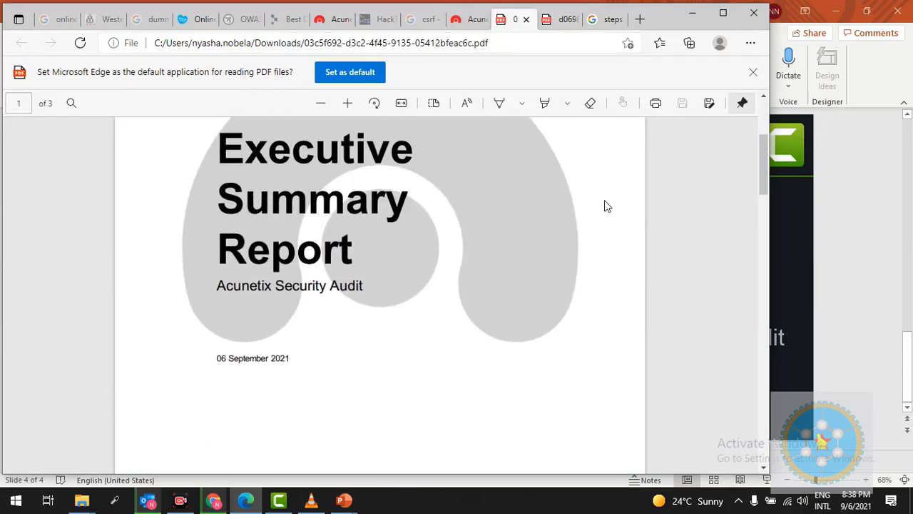
scroll(605, 206, down, 8)
scroll(605, 206, down, 7)
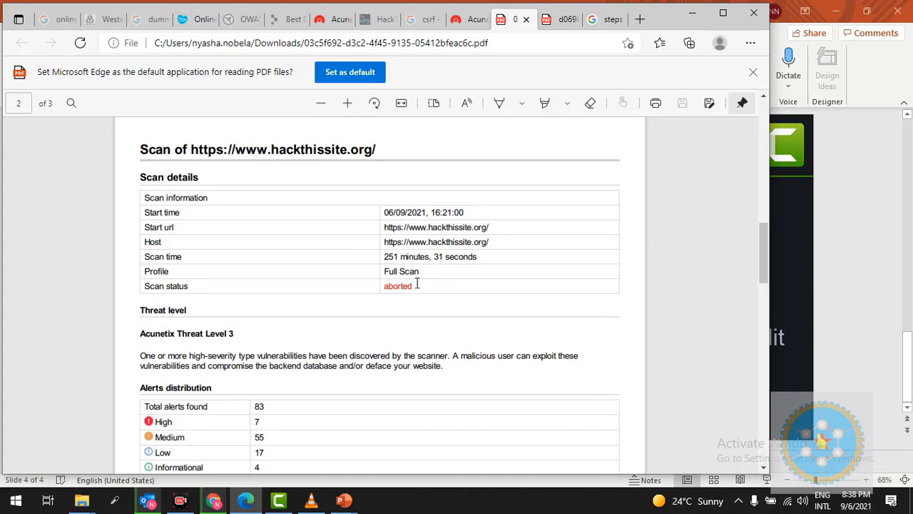
scroll(416, 282, down, 2)
scroll(416, 281, up, 1)
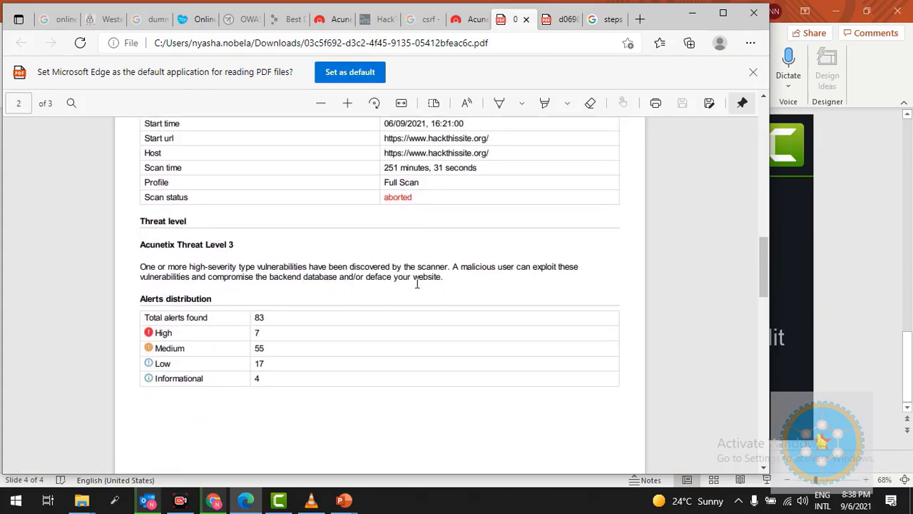
- Examine the threat level, its description and the alerts distribution in the Executive Summary report
drag(141, 245, 247, 241)
click(246, 243)
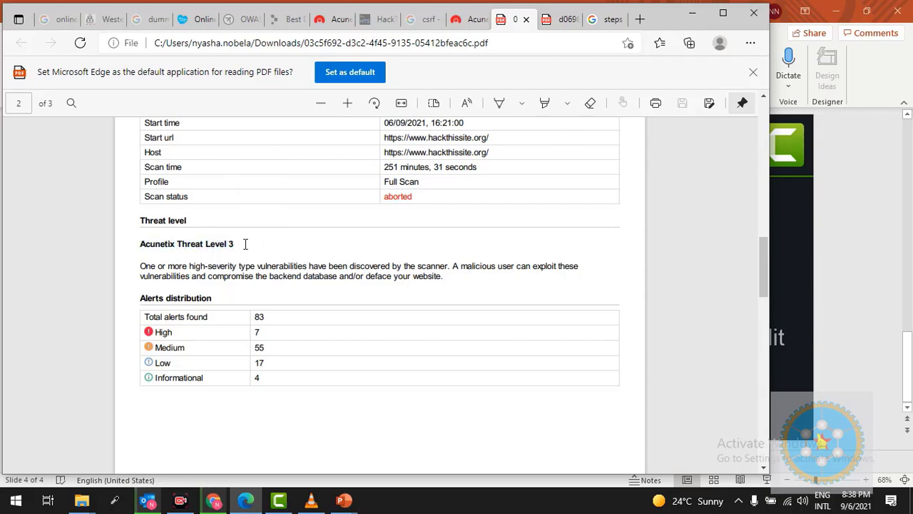
drag(138, 245, 273, 245)
click(272, 246)
drag(459, 271, 276, 268)
drag(444, 280, 132, 265)
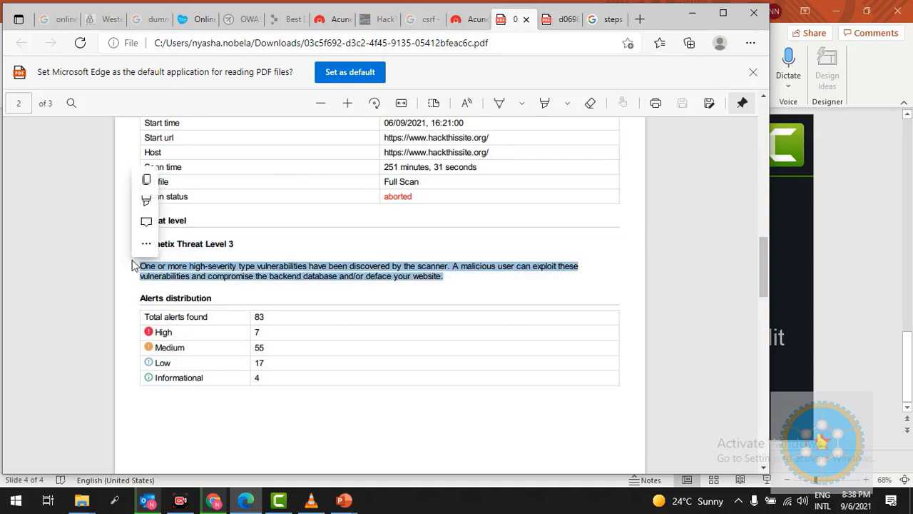
click(472, 272)
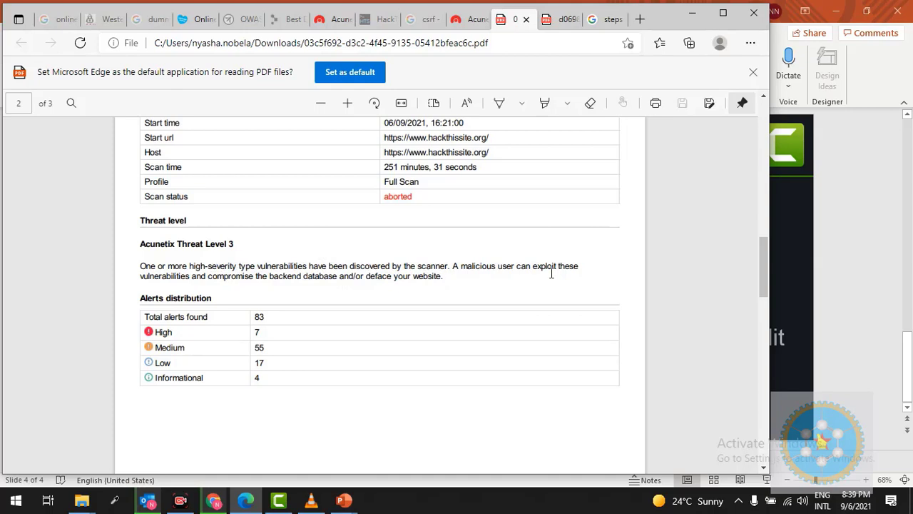
scroll(552, 269, down, 5)
scroll(495, 252, up, 2)
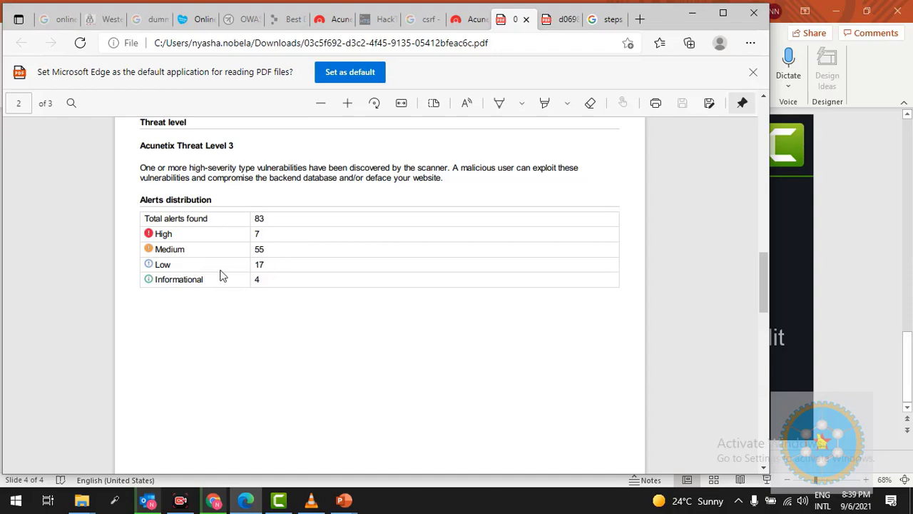
- Examine the alert groups with their severities and alert counts in the report's Executive summary table
scroll(280, 268, down, 3)
scroll(281, 269, down, 5)
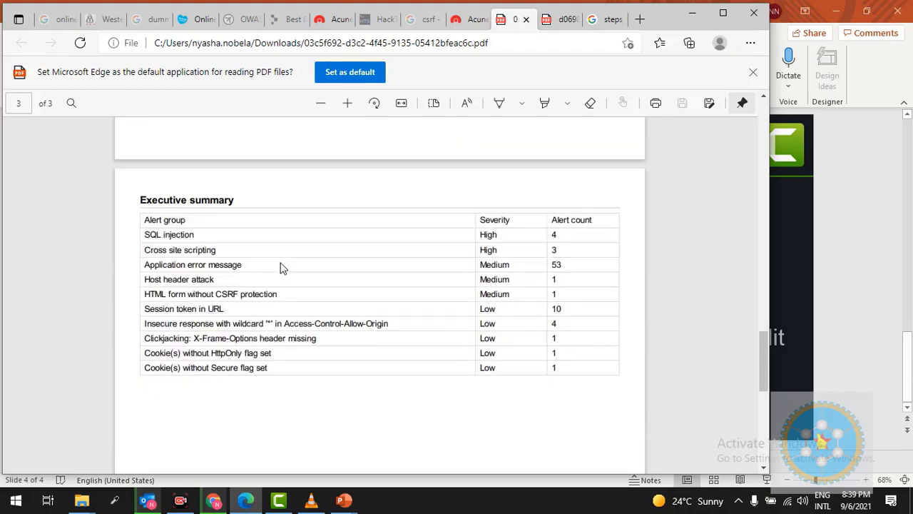
scroll(280, 268, down, 3)
scroll(280, 268, up, 4)
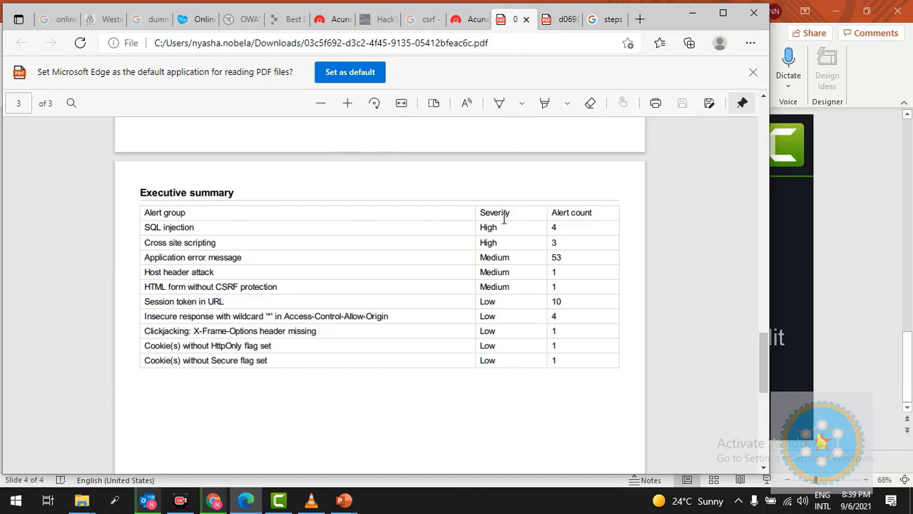
drag(553, 212, 580, 218)
click(601, 212)
drag(500, 230, 477, 228)
click(200, 240)
drag(509, 243, 484, 230)
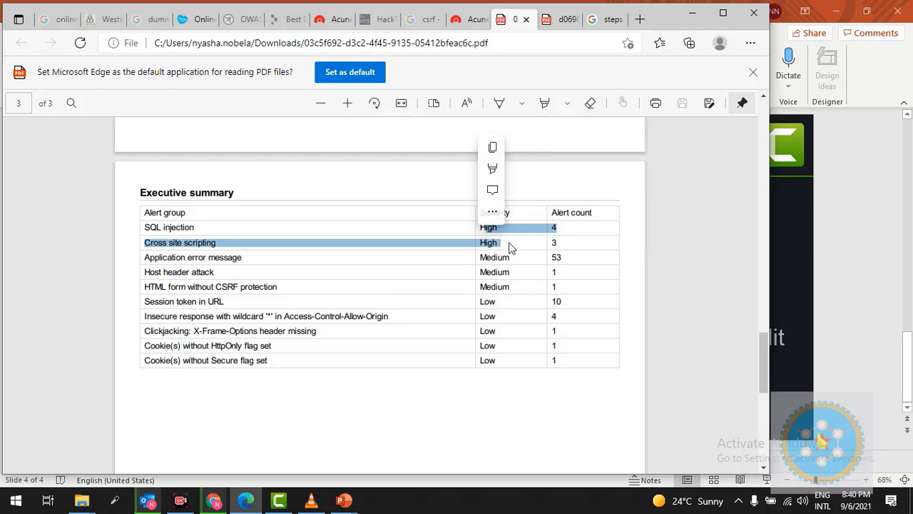
click(549, 368)
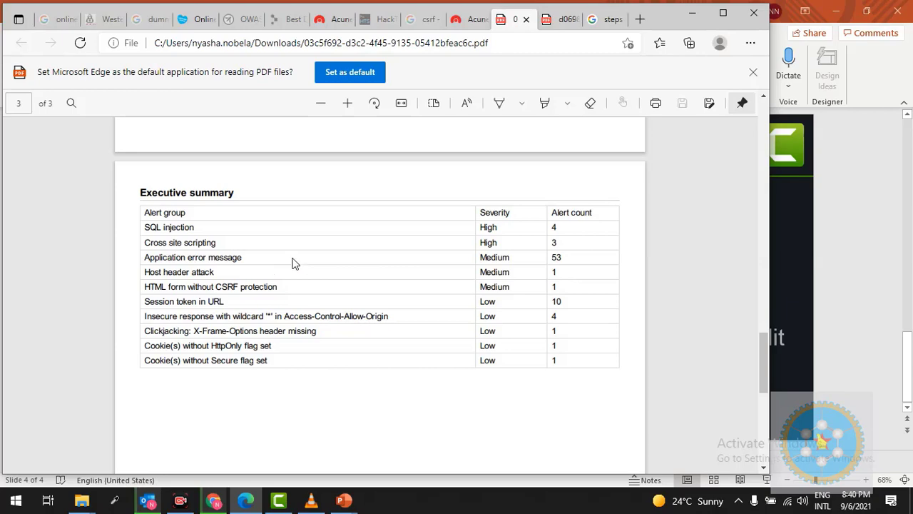
- Go back through the Executive Summary report to its cover page
scroll(402, 254, down, 3)
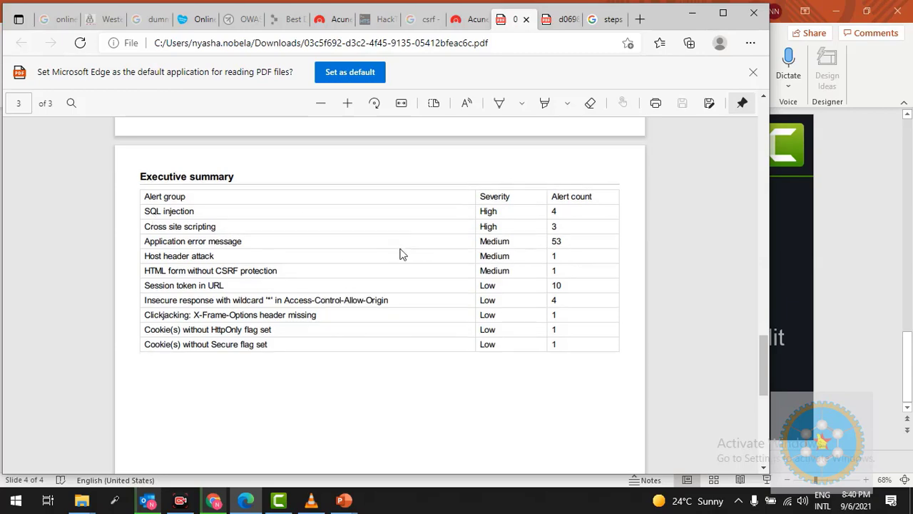
scroll(402, 254, up, 8)
scroll(402, 255, up, 10)
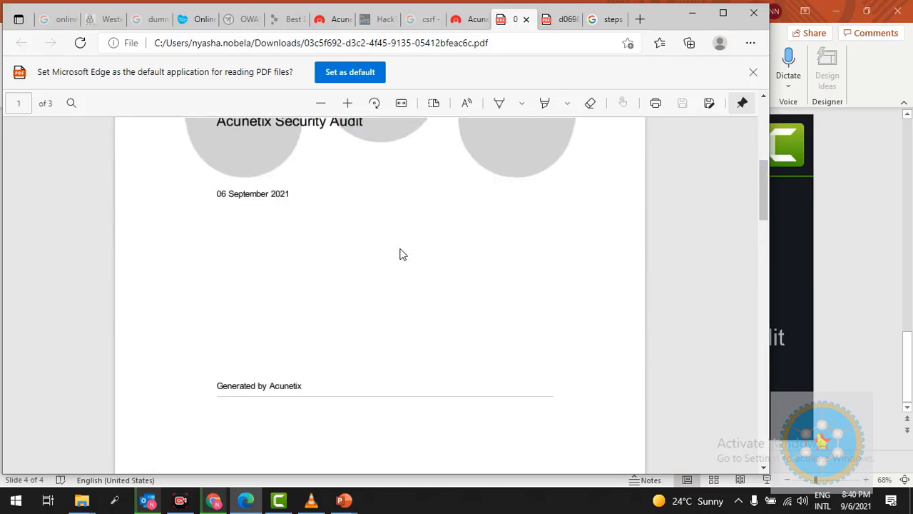
scroll(402, 254, down, 2)
scroll(497, 273, down, 1)
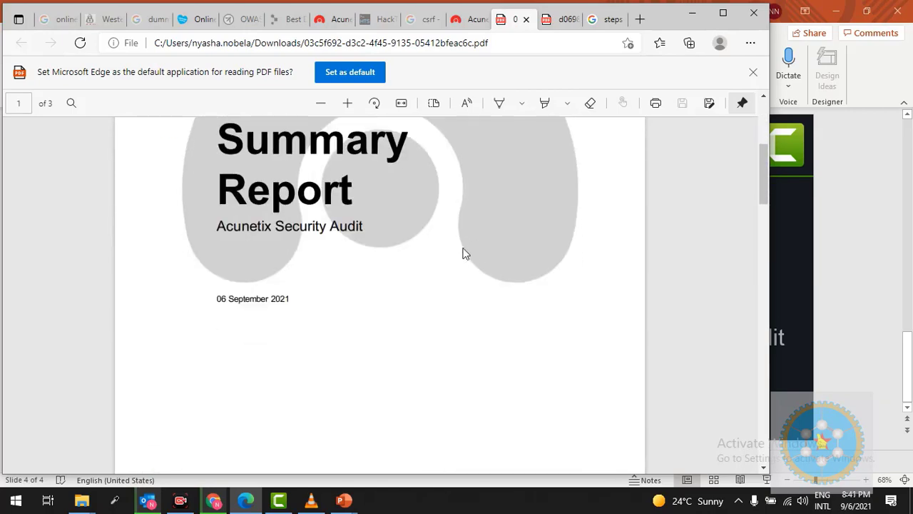
scroll(464, 252, up, 2)
- Switch to the Developer report and review its scan details and the cross site scripting entry in the alerts summary
click(563, 20)
scroll(520, 279, down, 2)
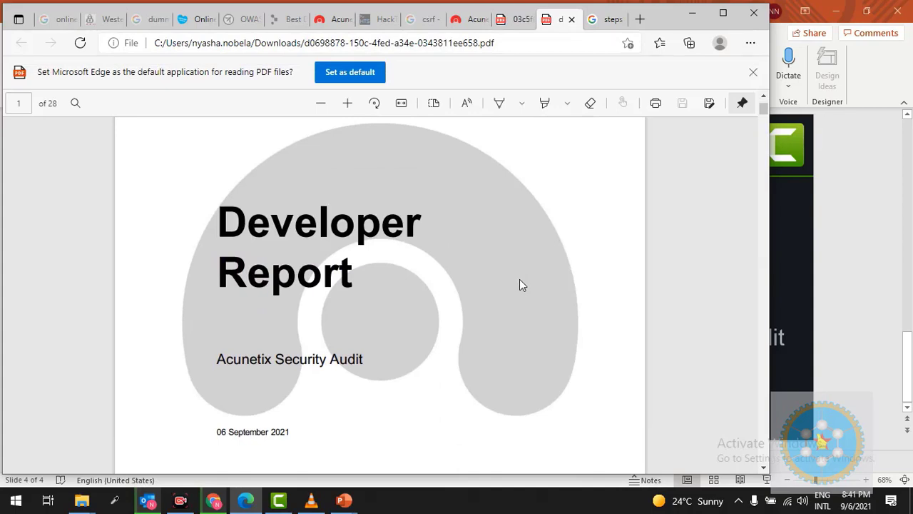
scroll(519, 284, down, 10)
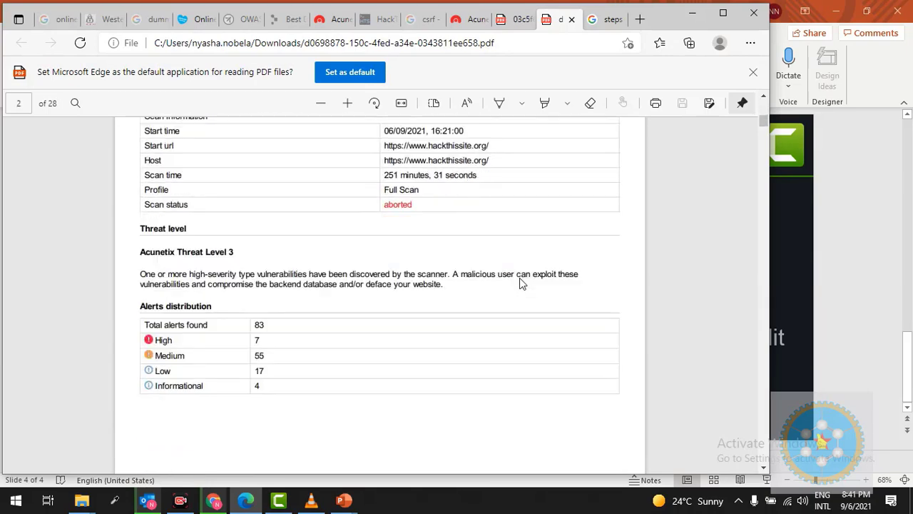
scroll(519, 283, up, 2)
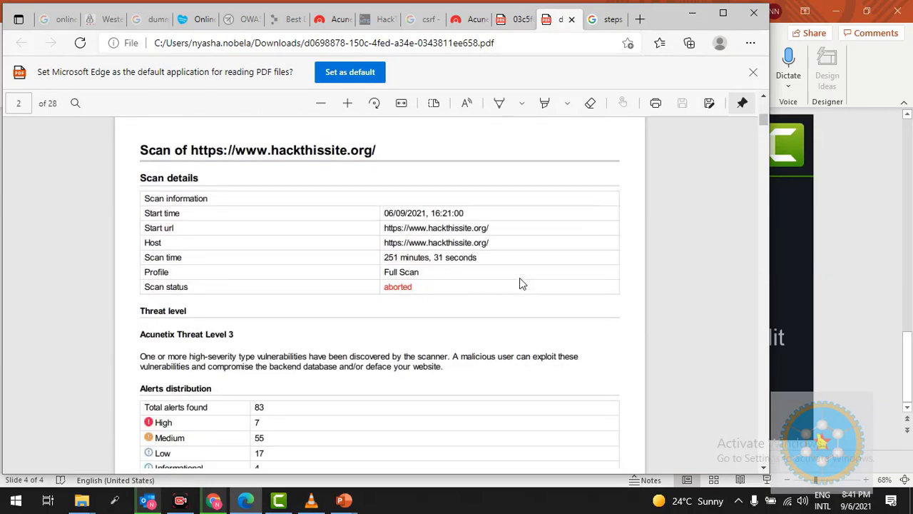
scroll(521, 279, down, 10)
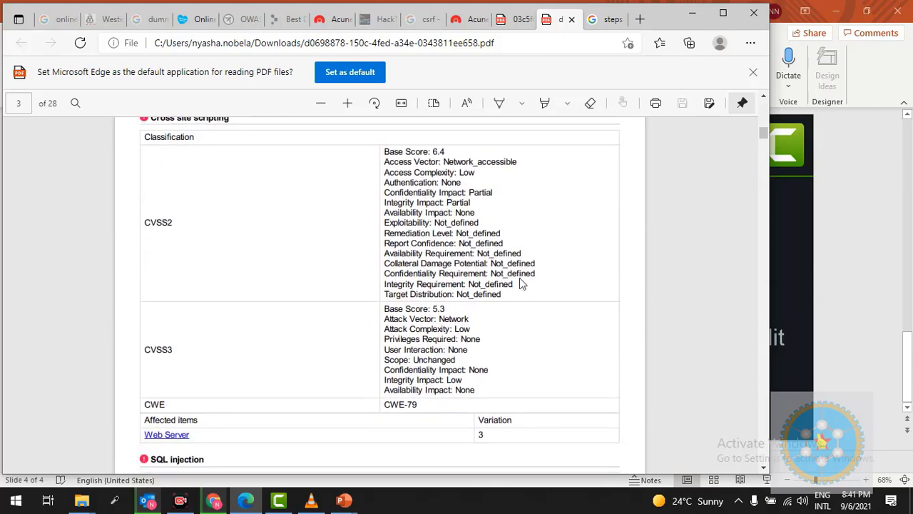
scroll(519, 283, up, 2)
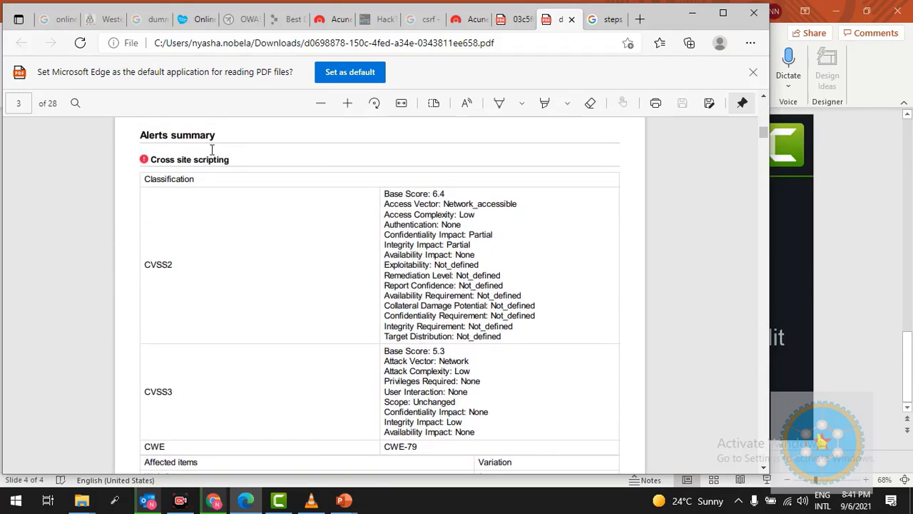
scroll(302, 226, down, 5)
scroll(300, 226, up, 6)
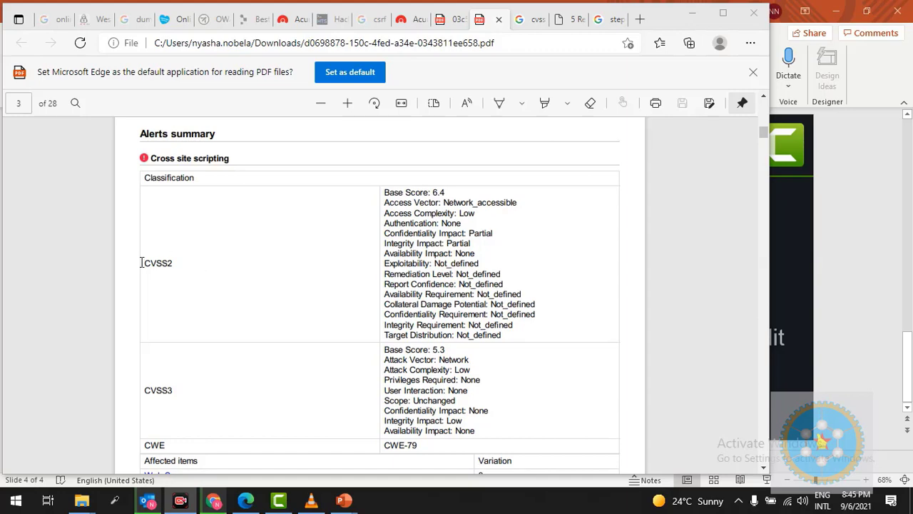
- Compare the cross site scripting CVSS scores in the Developer report with the CVSS severity level table in the Balbix article
drag(142, 263, 176, 268)
click(175, 275)
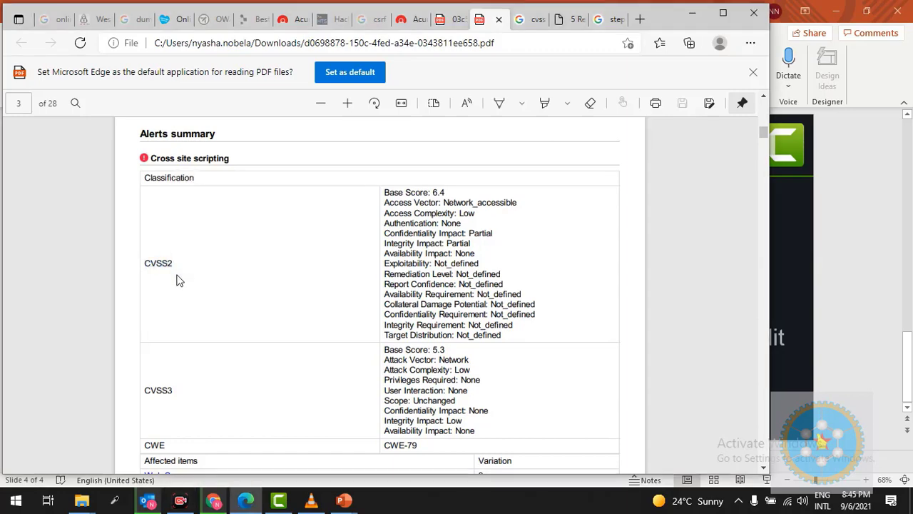
click(571, 28)
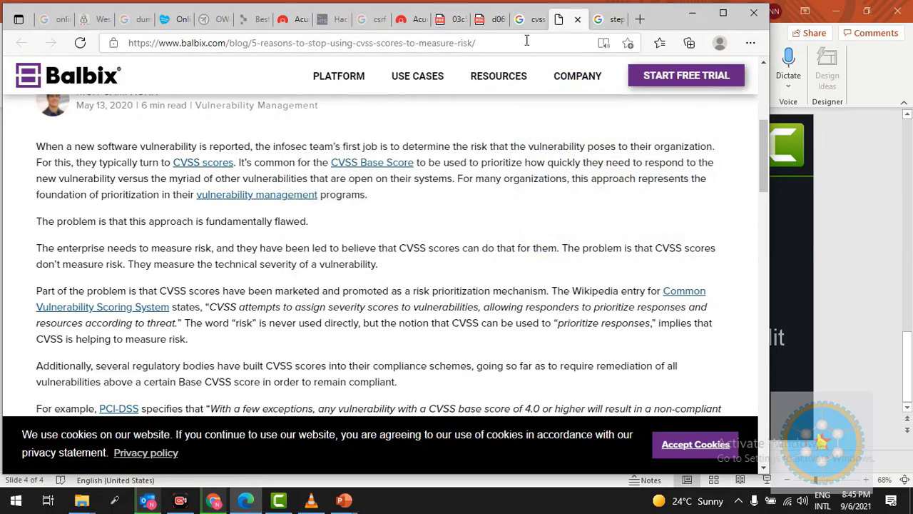
click(493, 19)
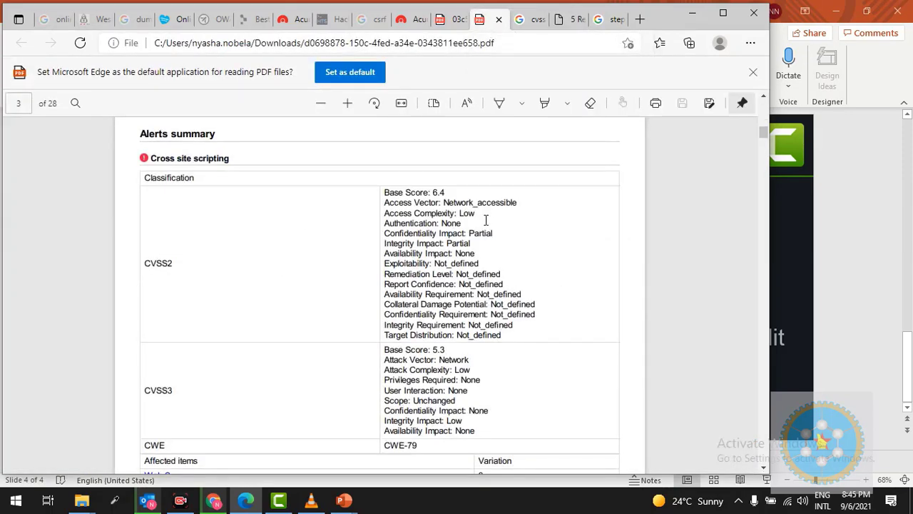
click(570, 19)
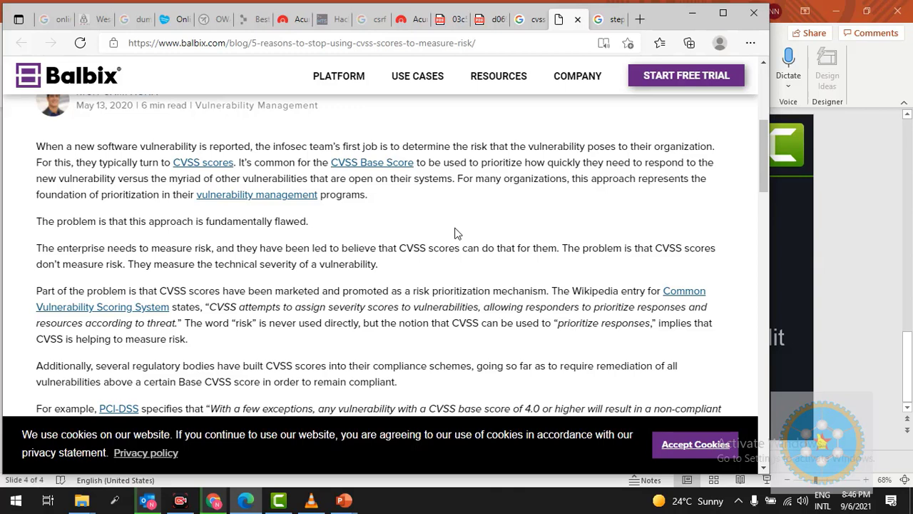
scroll(457, 234, down, 8)
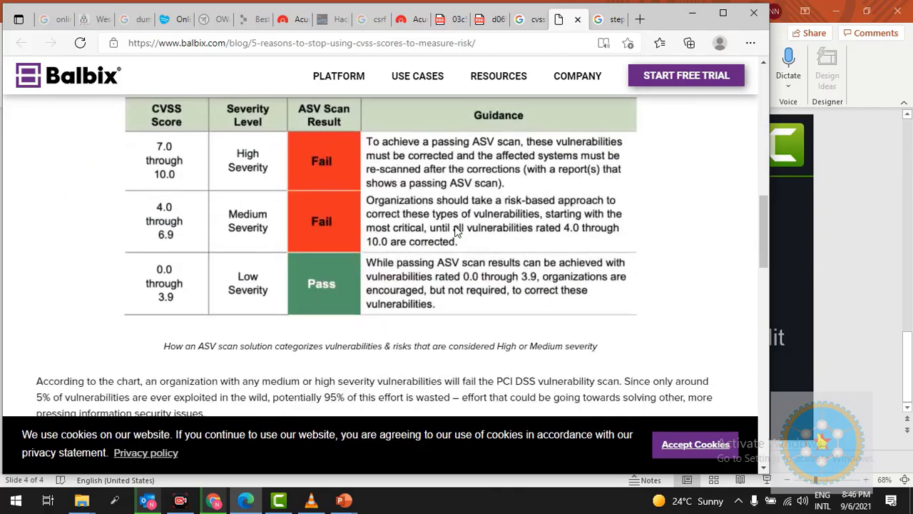
scroll(173, 305, up, 1)
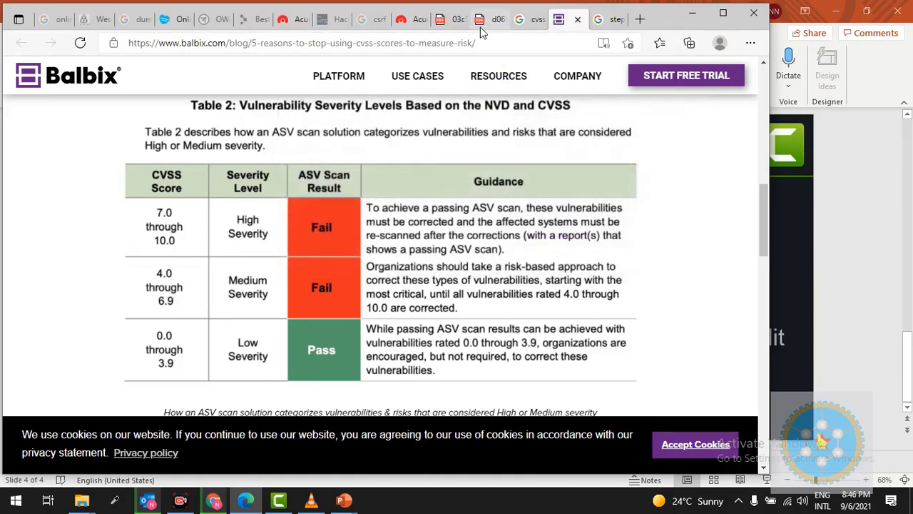
click(486, 20)
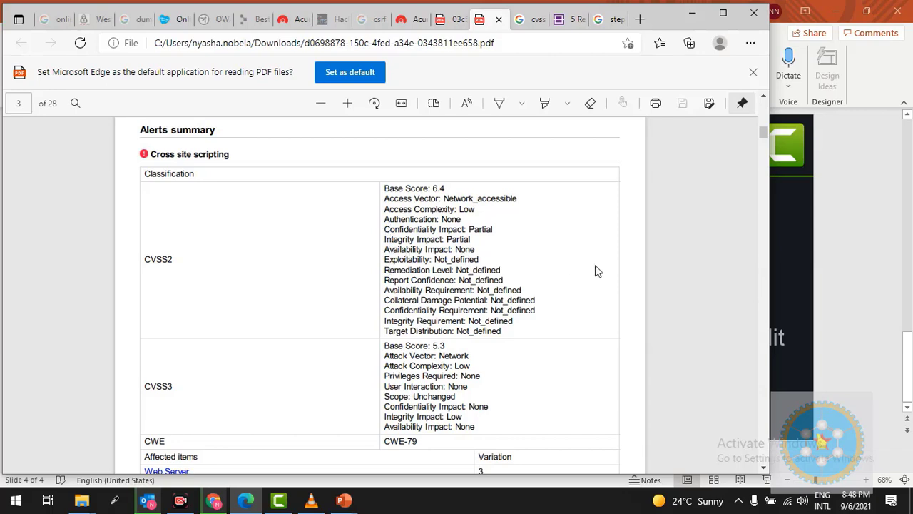
scroll(547, 273, down, 1)
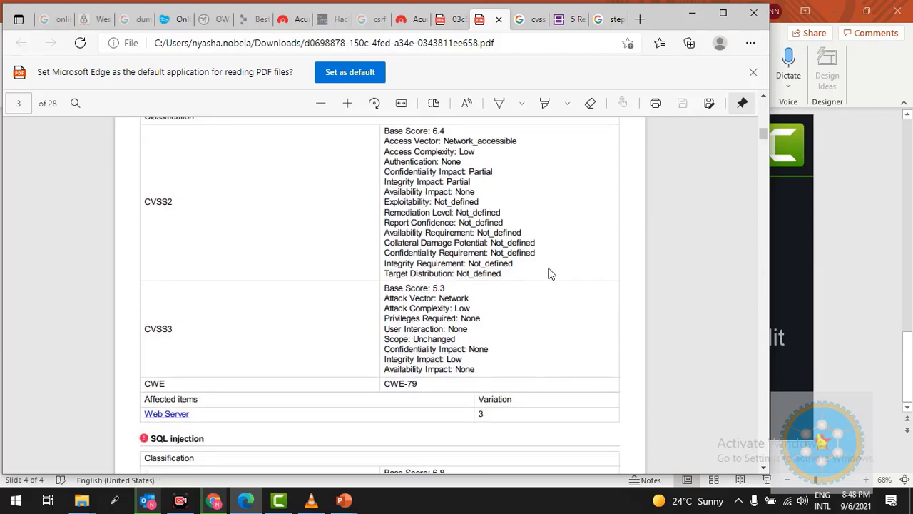